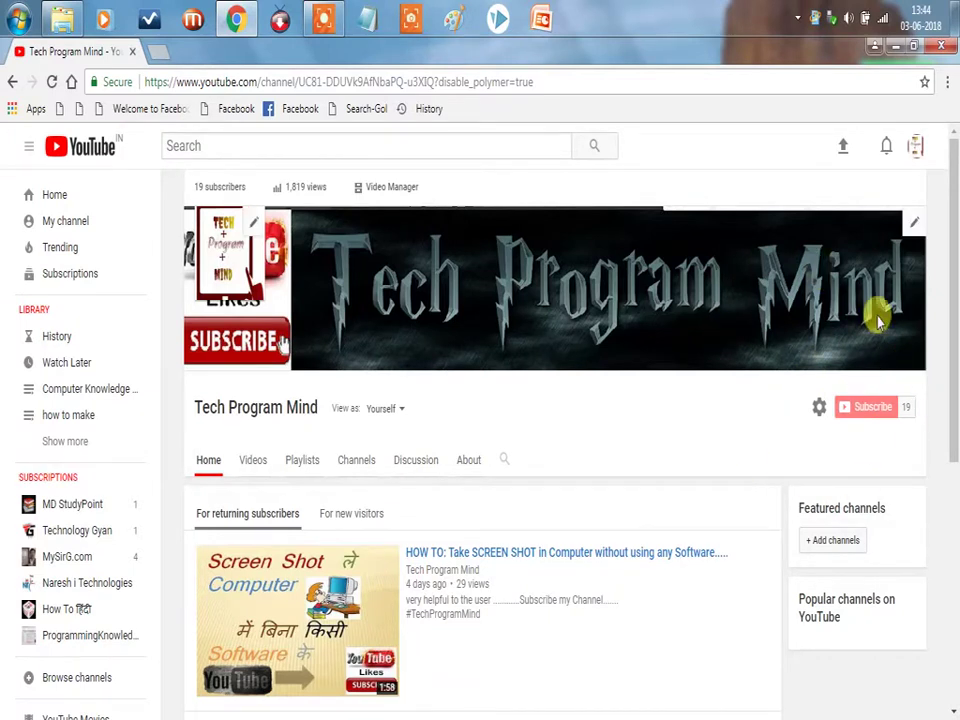
# Step: Minimize the browser and open the neff picture from the desktop in Paint
pyautogui.click(896, 52)
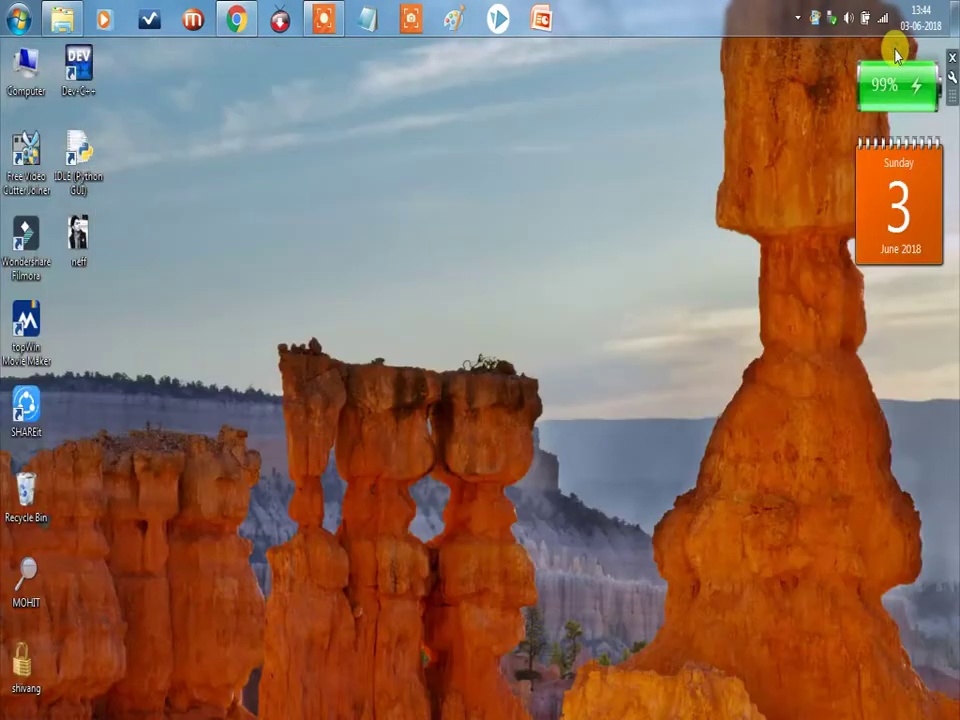
pyautogui.rightClick(90, 247)
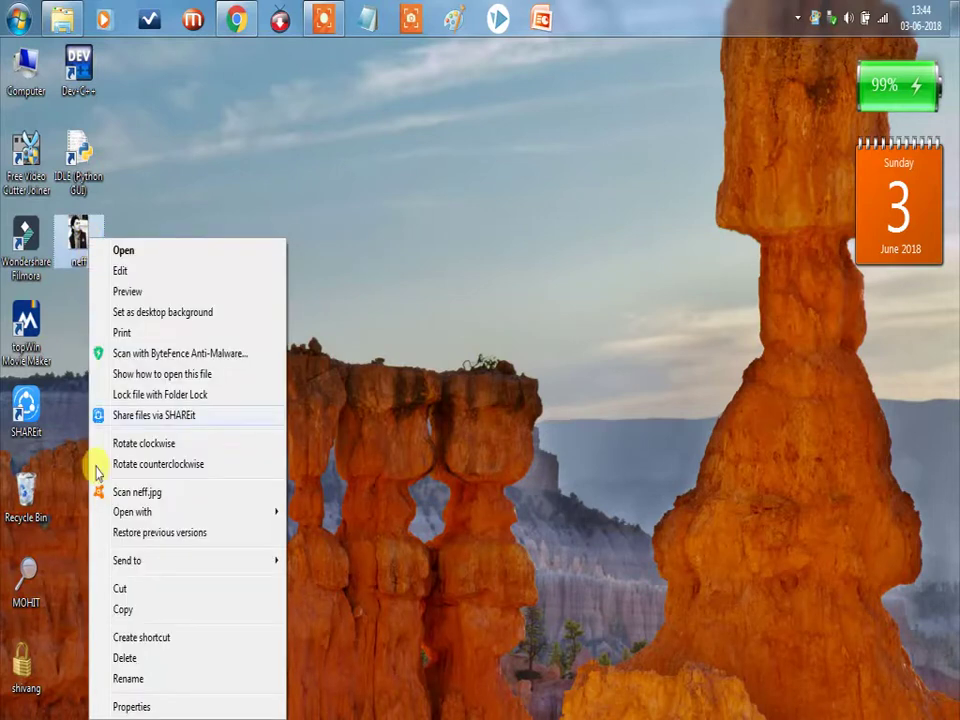
pyautogui.moveTo(172, 514)
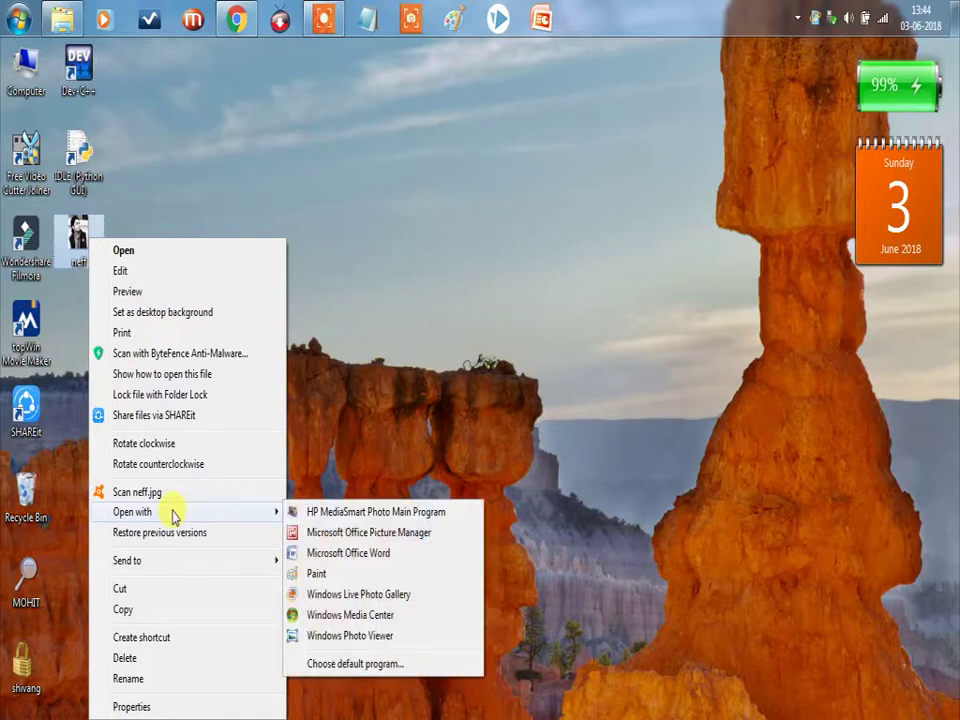
pyautogui.click(314, 573)
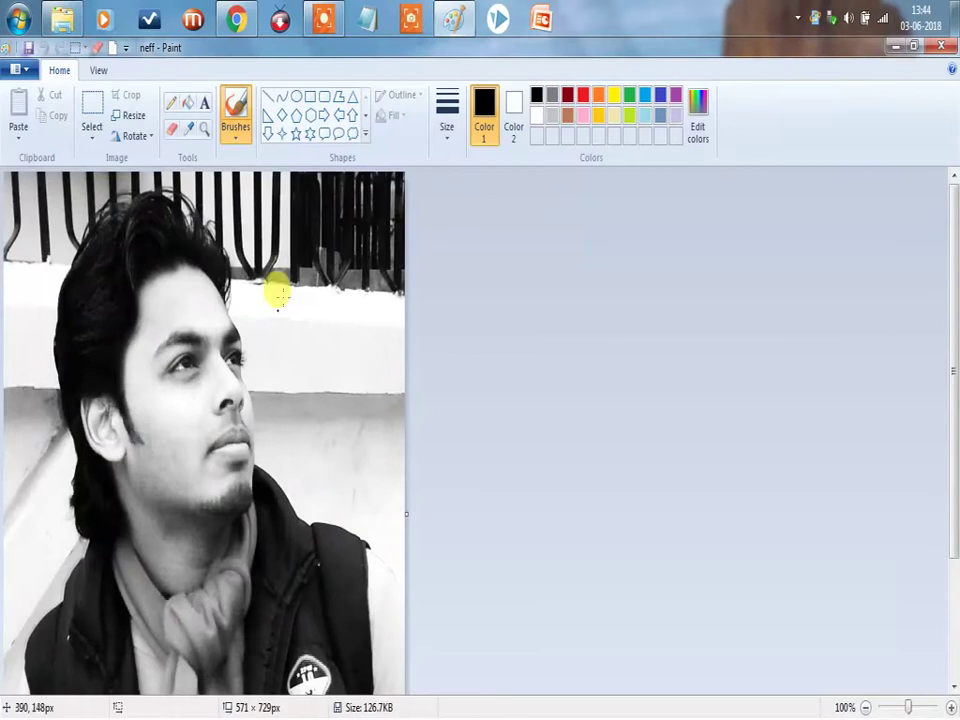
# Step: Save the picture to the desktop as a 24-bit BMP file named 1, and minimize Paint
pyautogui.click(24, 72)
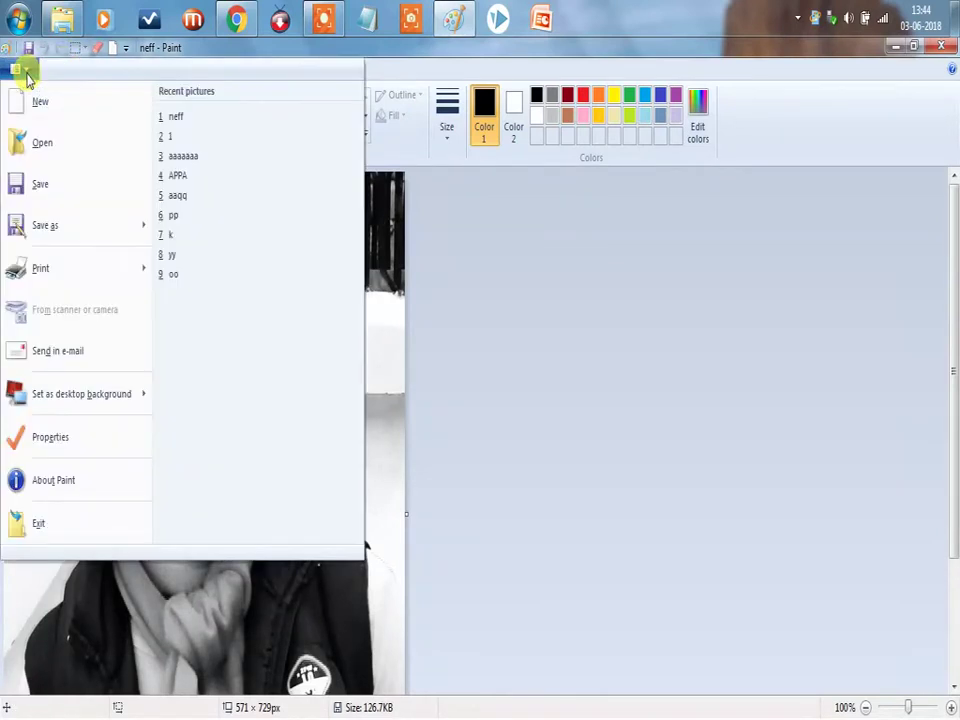
pyautogui.moveTo(82, 226)
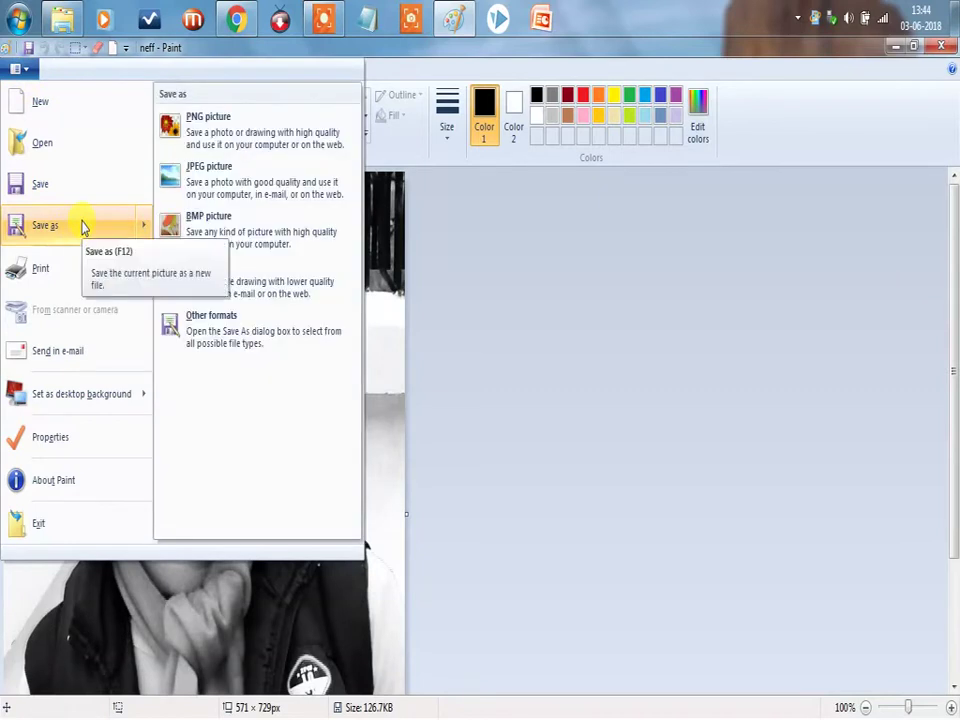
pyautogui.click(211, 225)
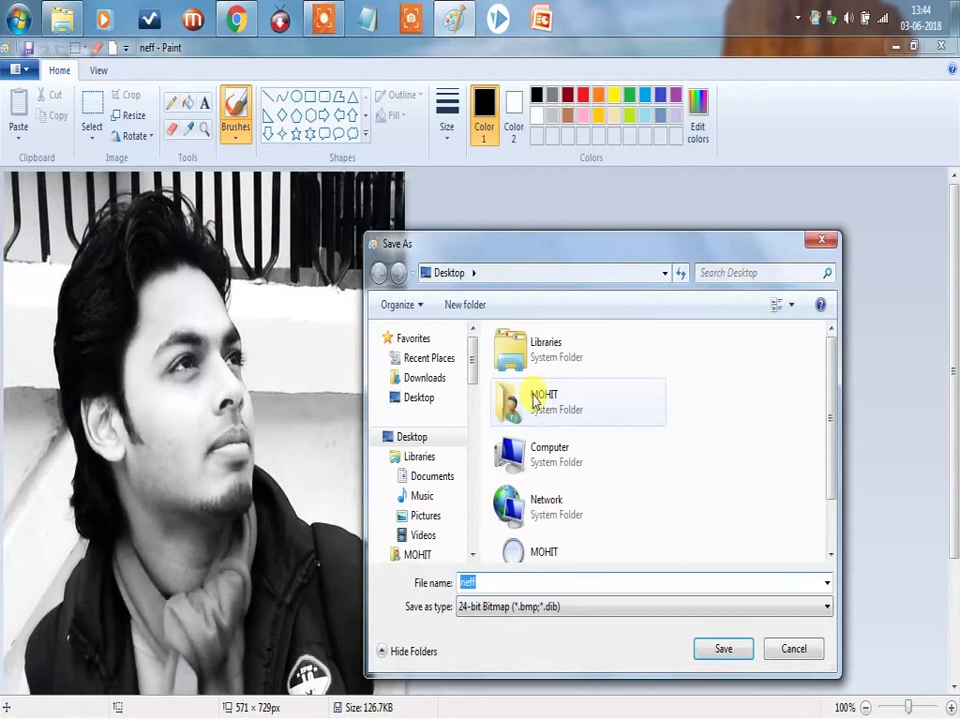
pyautogui.press('BackSpace')
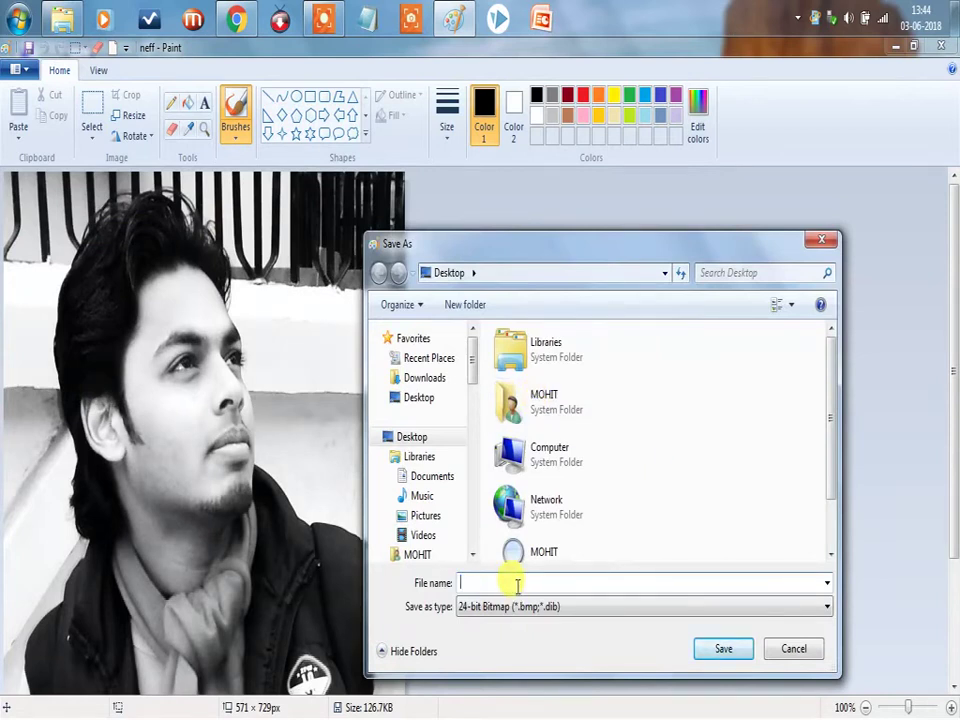
pyautogui.write('1')
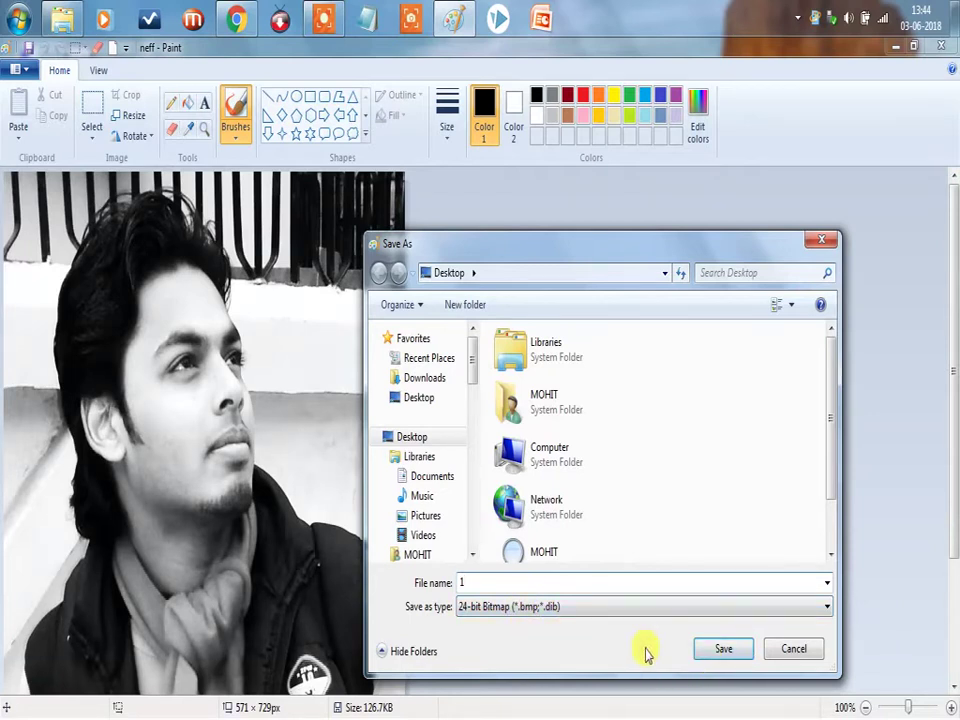
pyautogui.click(711, 649)
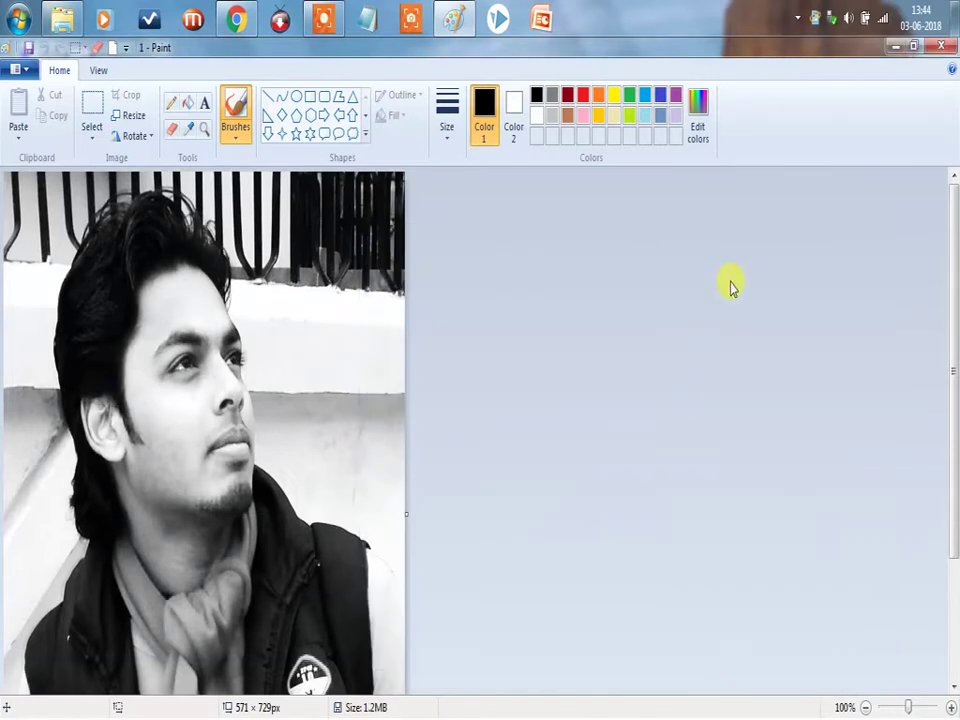
pyautogui.click(896, 46)
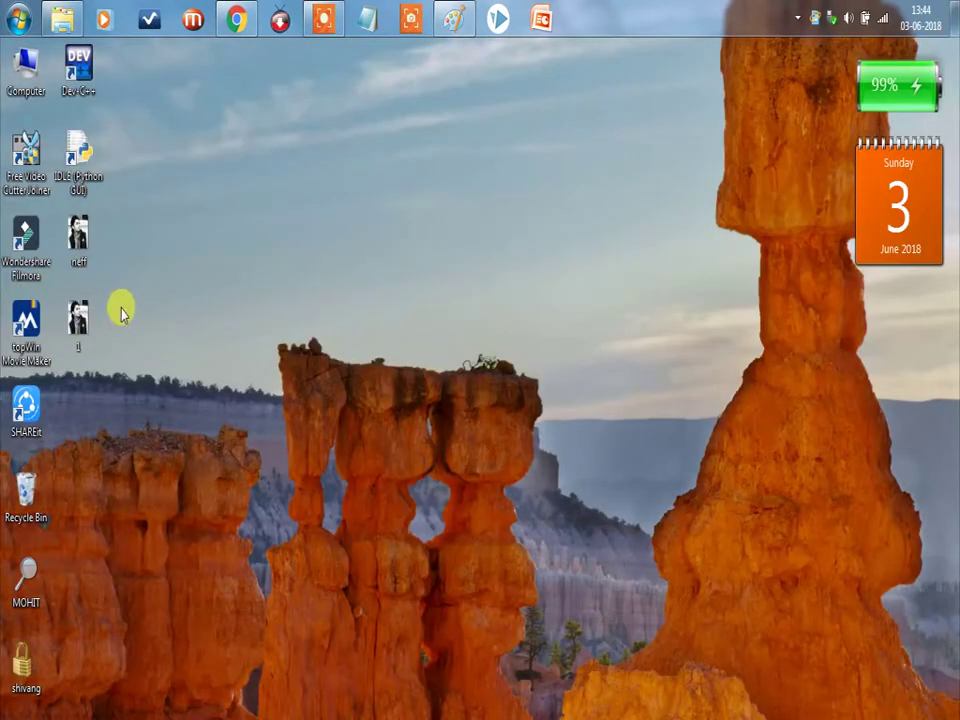
# Step: Delete the original neff picture from the desktop
pyautogui.click(80, 236)
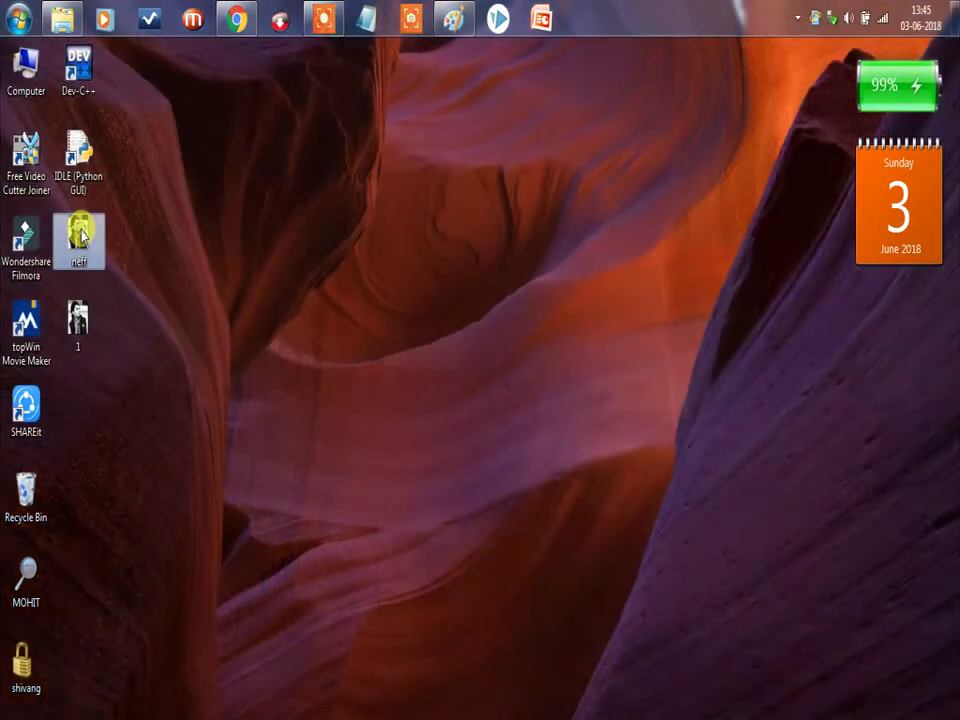
pyautogui.press('Delete')
pyautogui.press('Return')
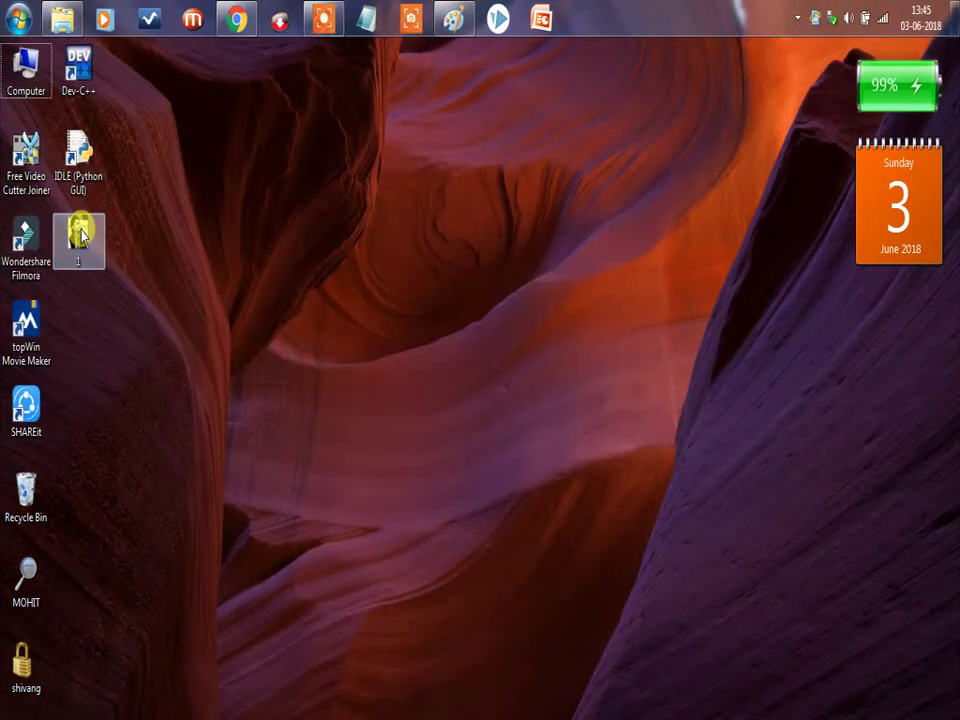
# Step: Create a new text document on the desktop and open it in Notepad
pyautogui.rightClick(378, 197)
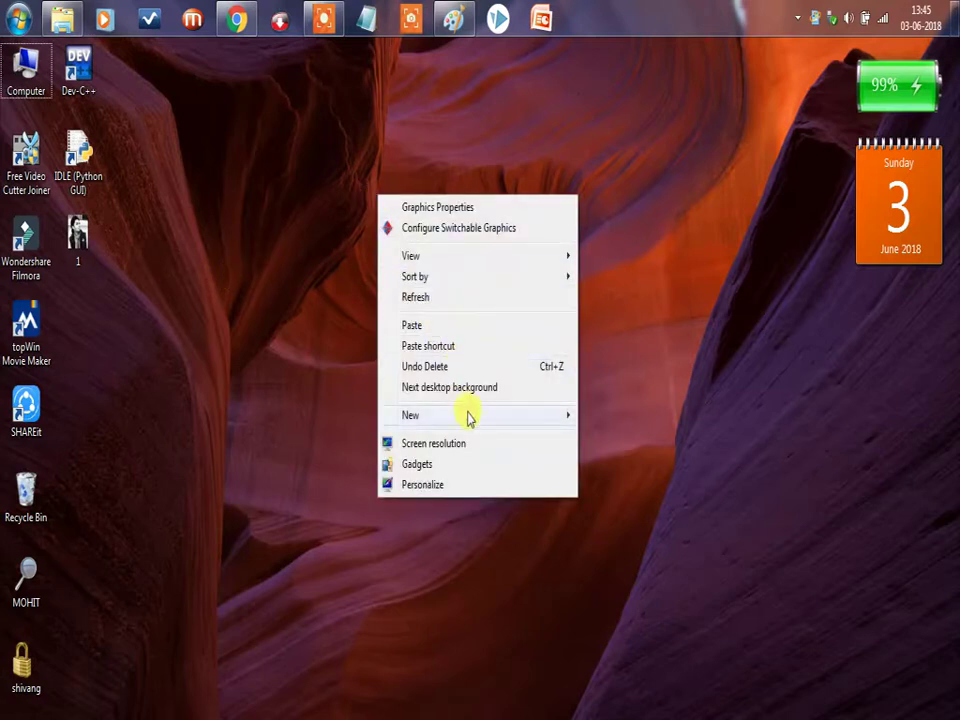
pyautogui.moveTo(466, 415)
pyautogui.click(603, 608)
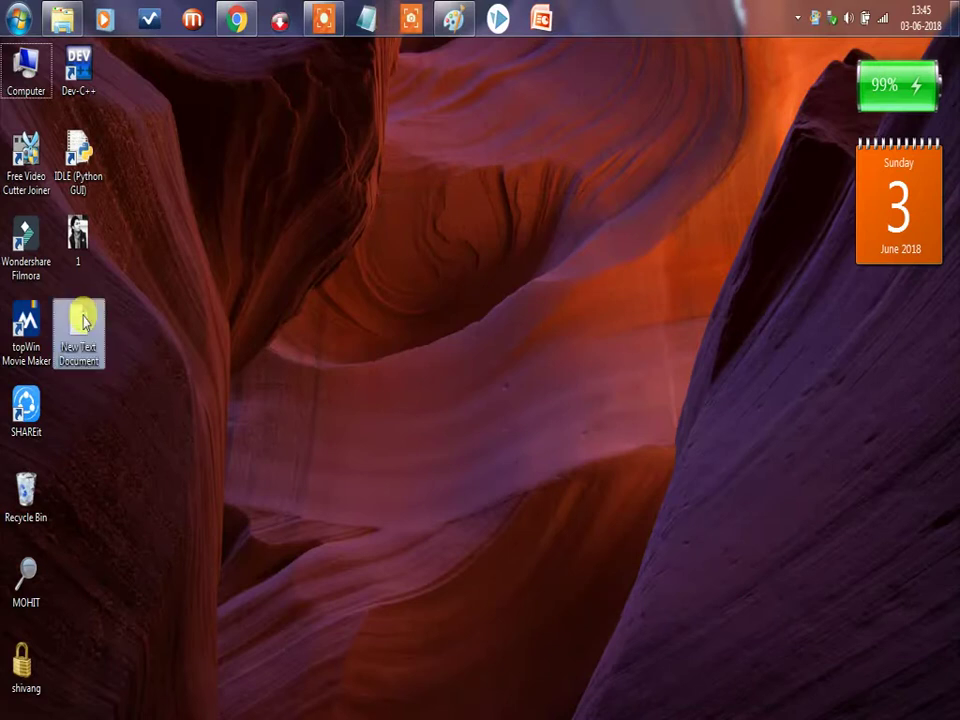
pyautogui.doubleClick(82, 318)
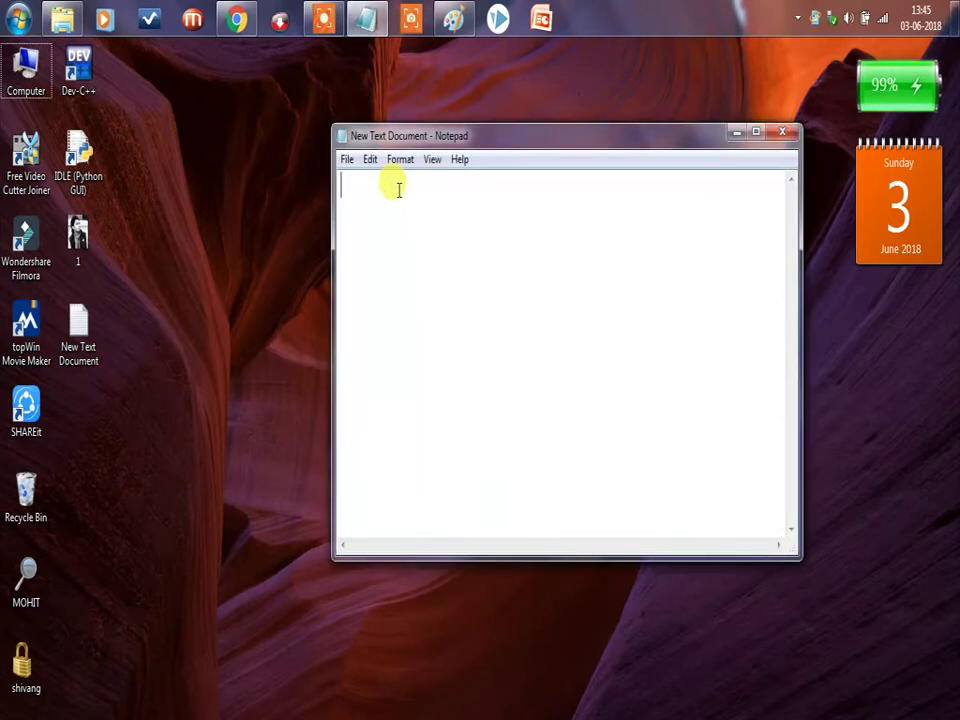
# Step: Write "[autorun]" on the first line of the document and "icon = 1.bmp" on the second
pyautogui.write('[')
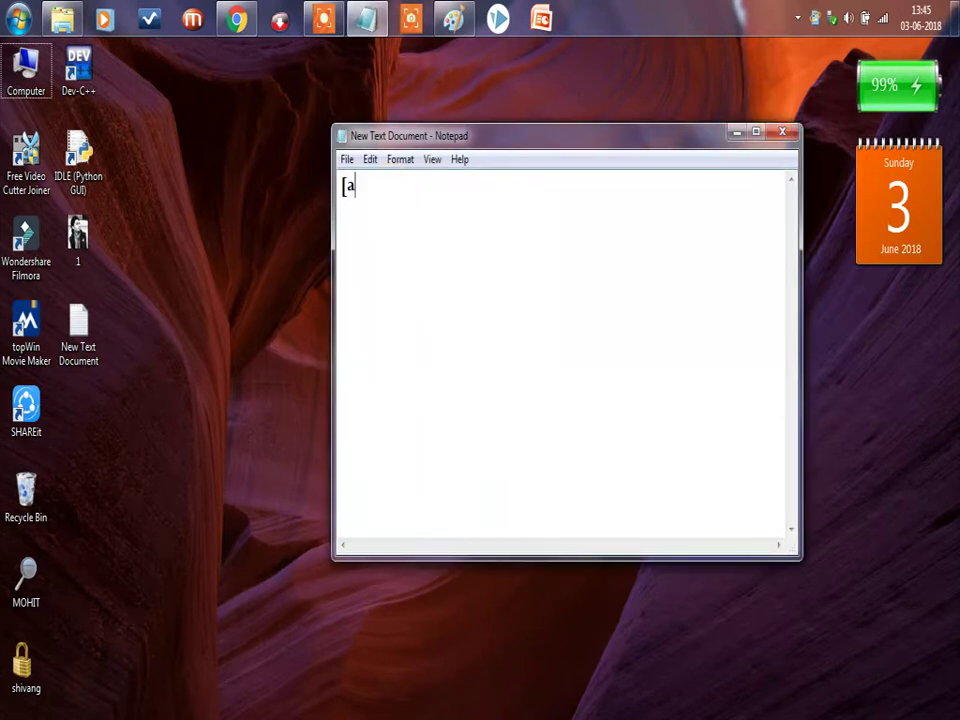
pyautogui.write('autoru')
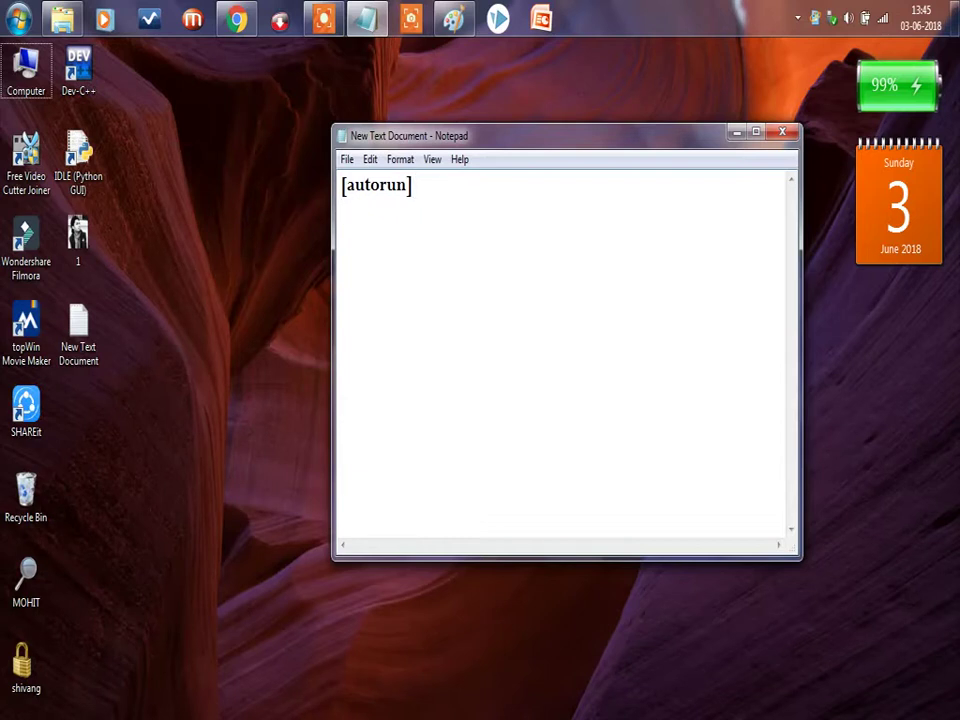
pyautogui.write('n = 1.bmp')
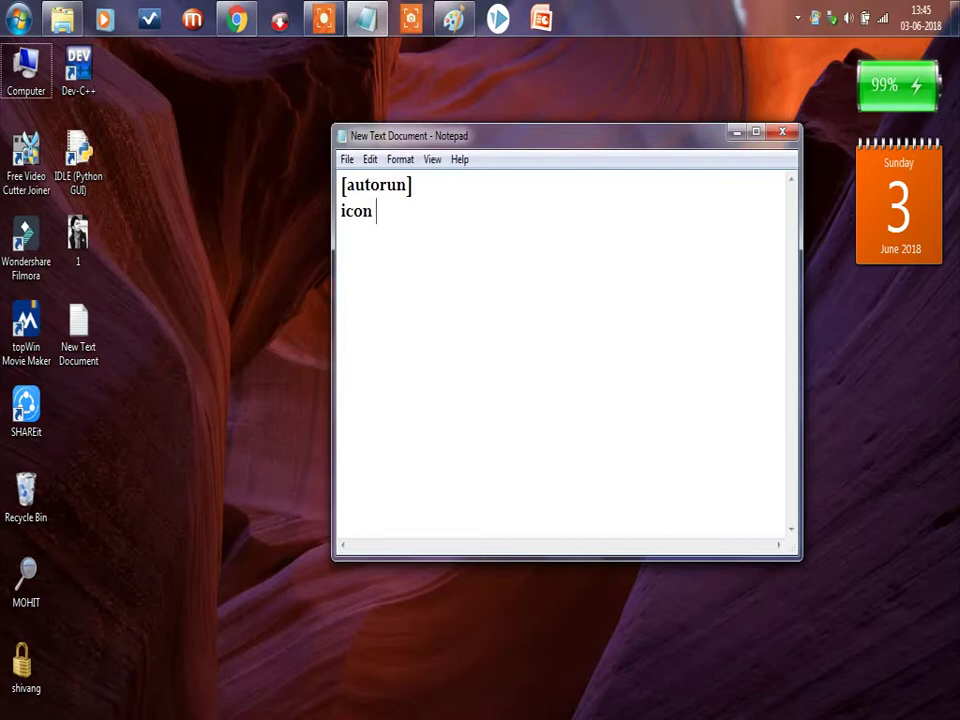
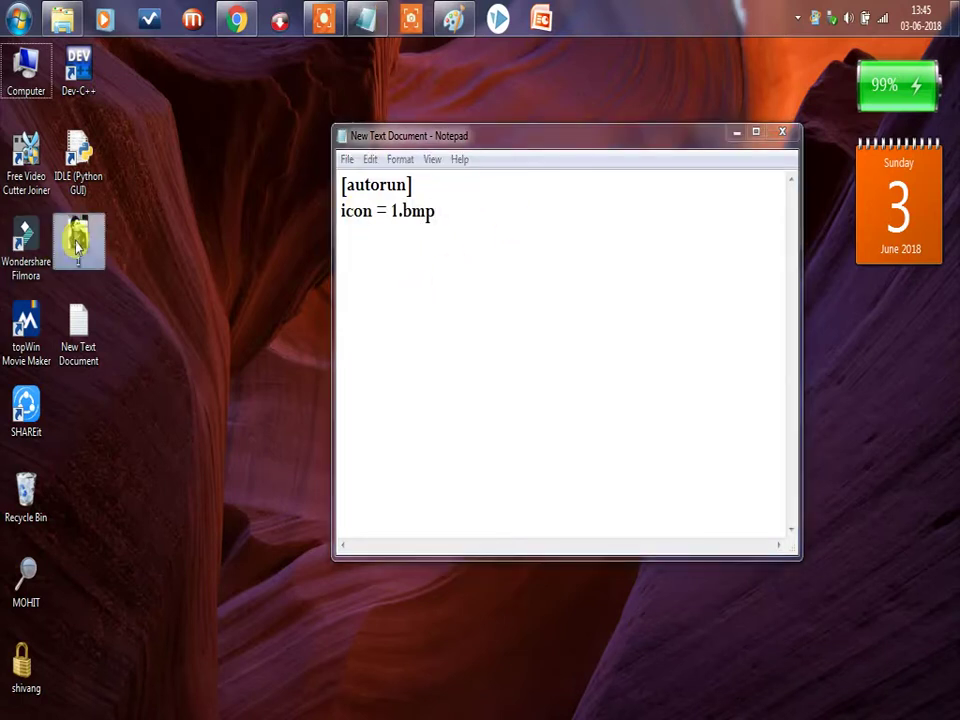
# Step: Check the file type of the desktop picture 1 in its properties
pyautogui.rightClick(77, 246)
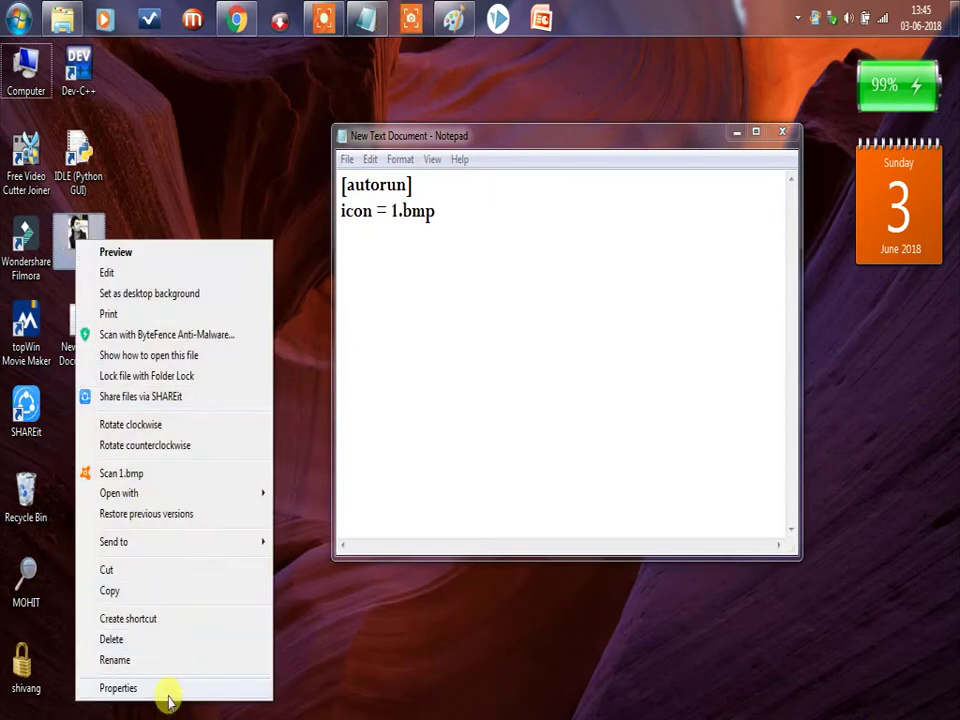
pyautogui.click(118, 688)
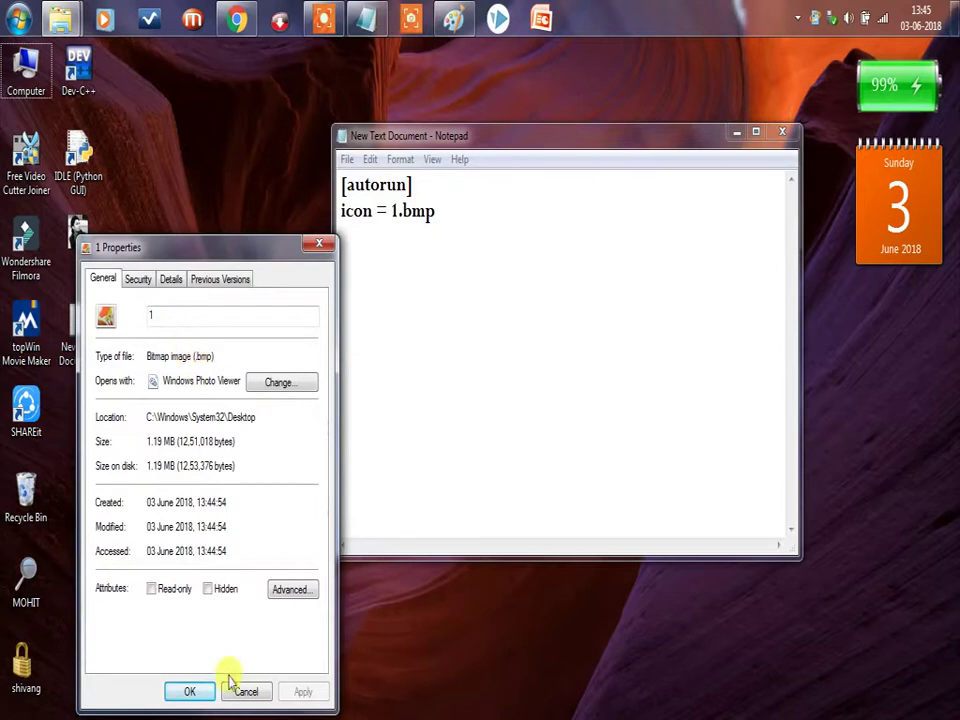
pyautogui.click(192, 690)
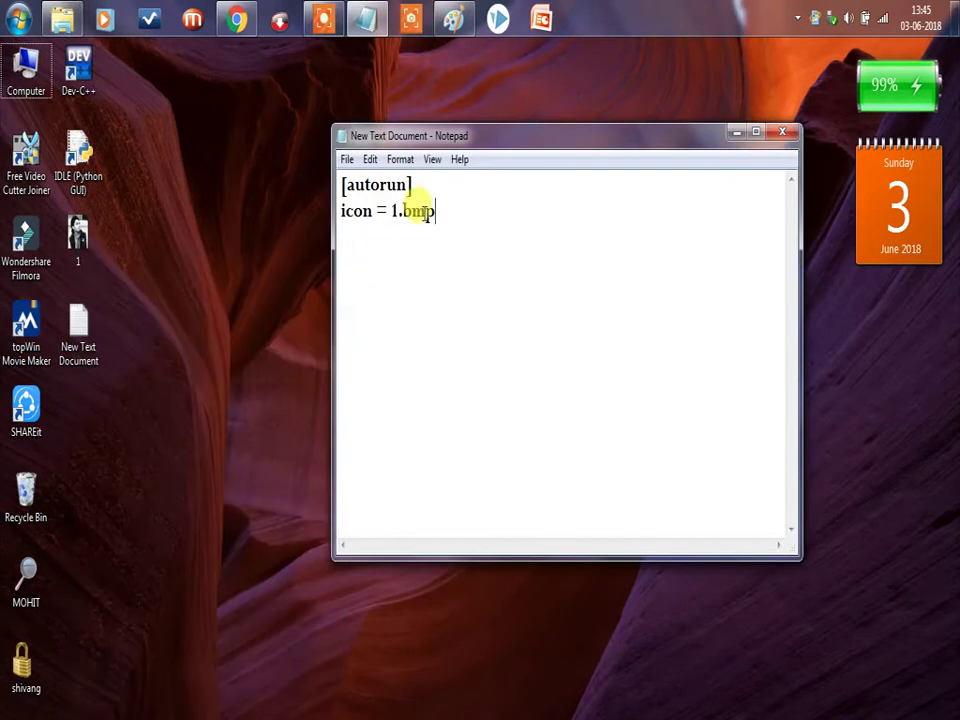
# Step: Save the text document to the desktop as autorun.inf with the file type All Files, and minimize Notepad
pyautogui.click(347, 160)
pyautogui.click(388, 245)
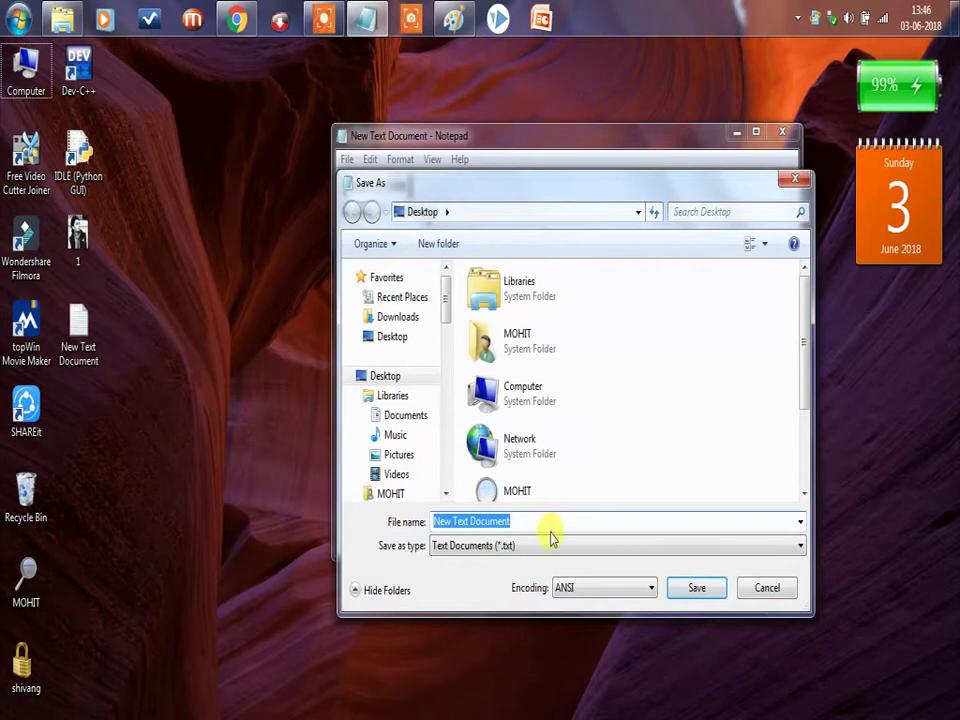
pyautogui.press('BackSpace')
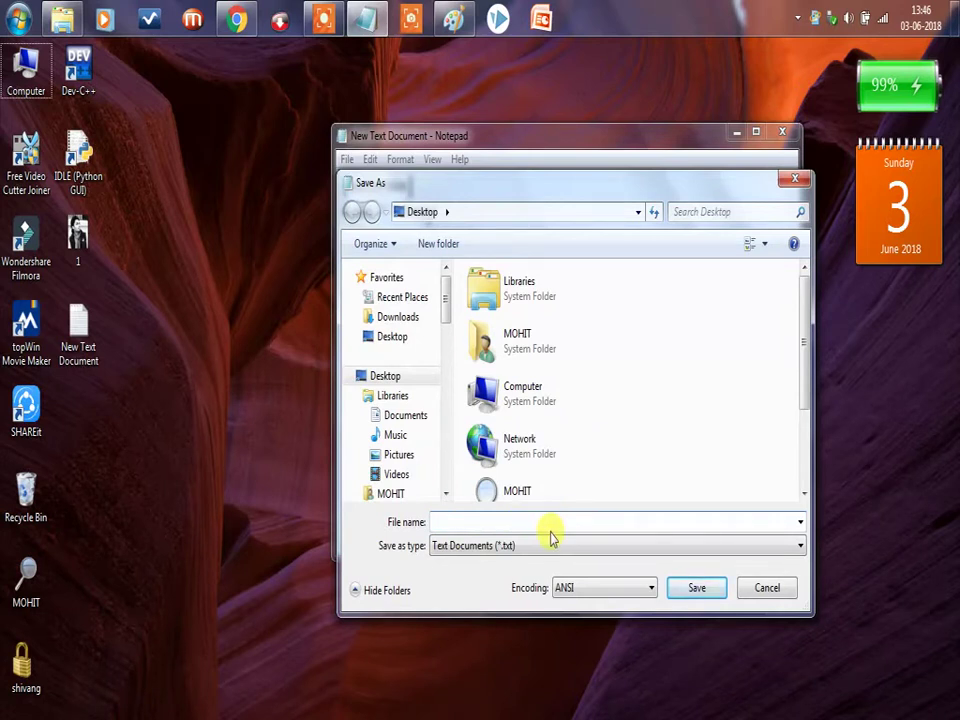
pyautogui.write('au')
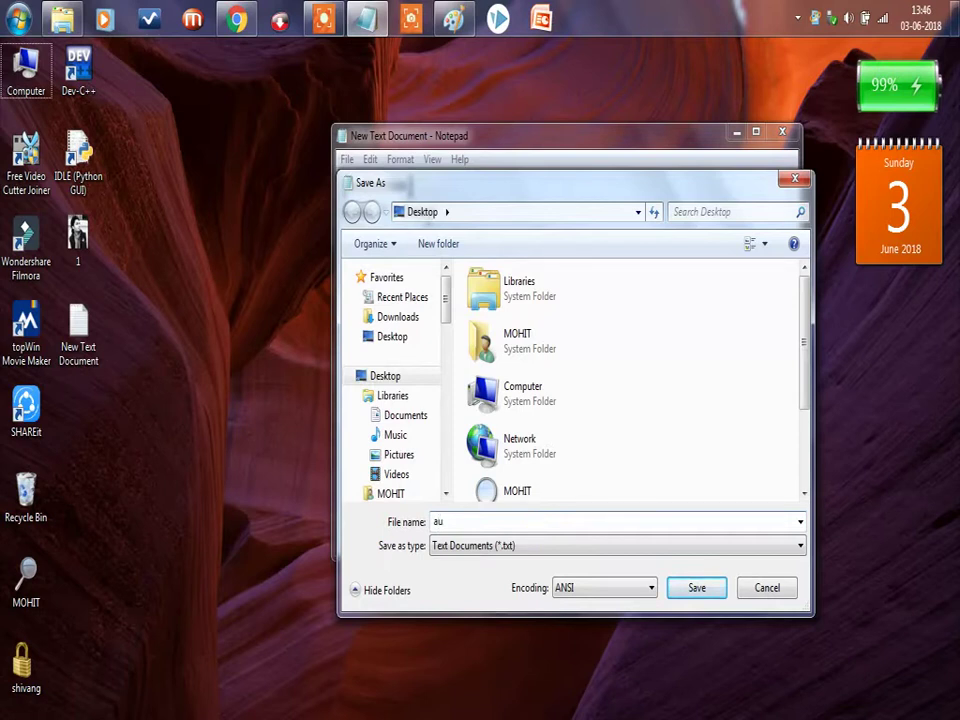
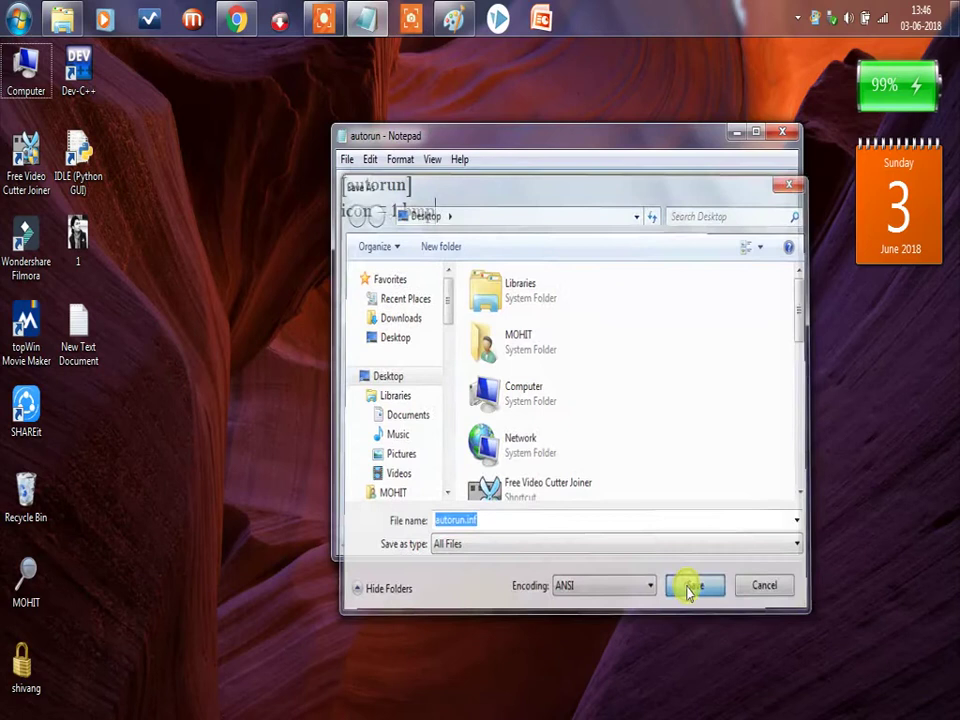
pyautogui.click(737, 140)
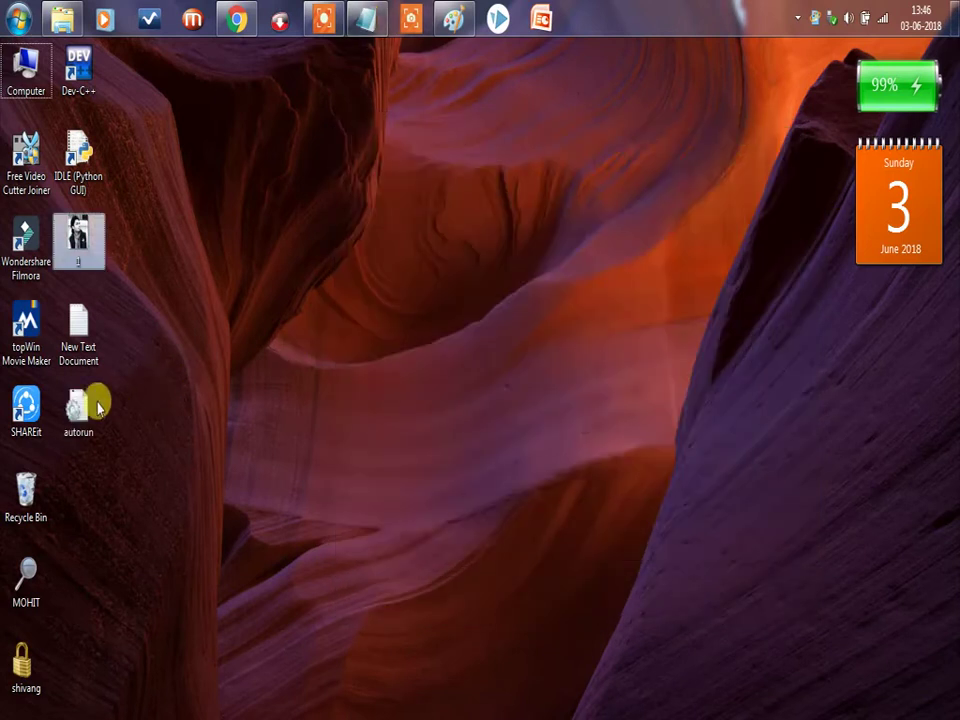
# Step: Refresh the desktop, open the removable drive G: in Explorer, and minimize its window
pyautogui.click(163, 365)
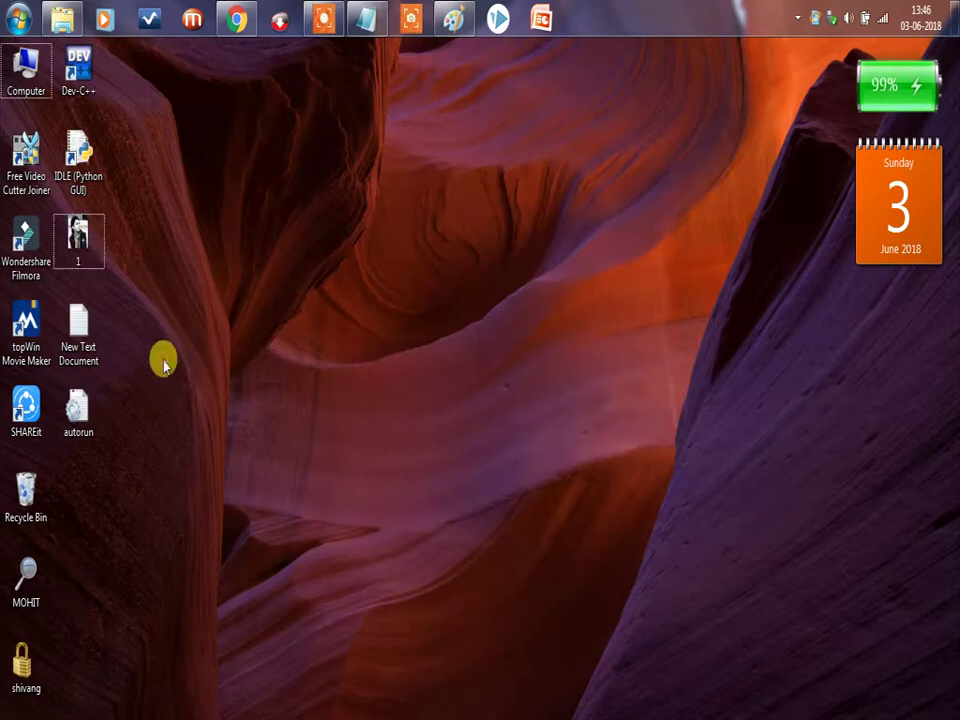
pyautogui.rightClick(163, 365)
pyautogui.click(235, 466)
pyautogui.doubleClick(24, 62)
pyautogui.doubleClick(424, 275)
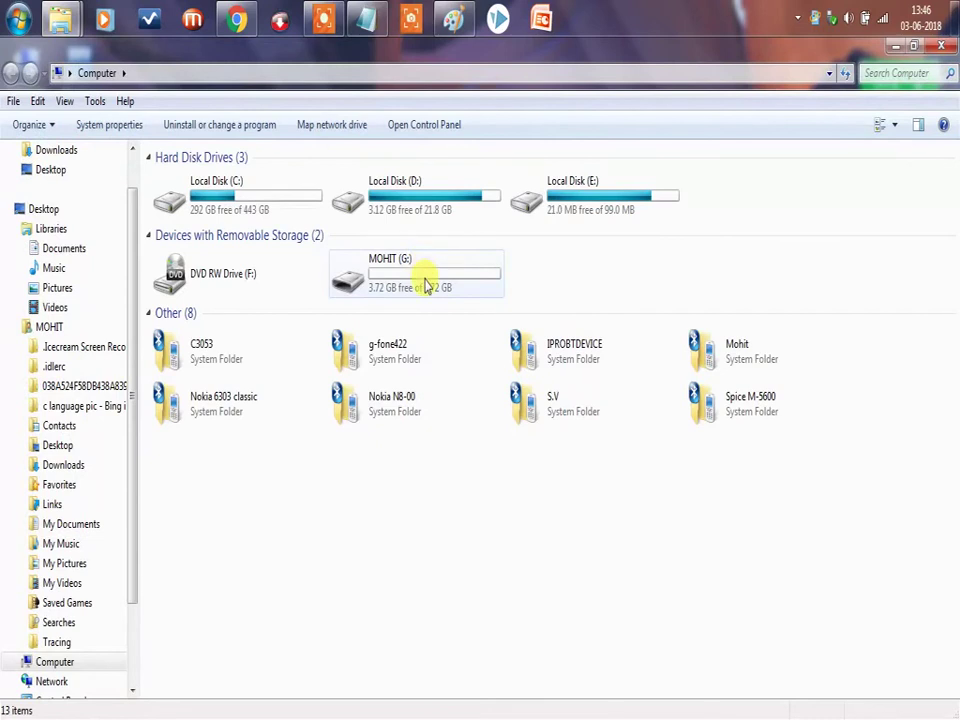
pyautogui.click(895, 45)
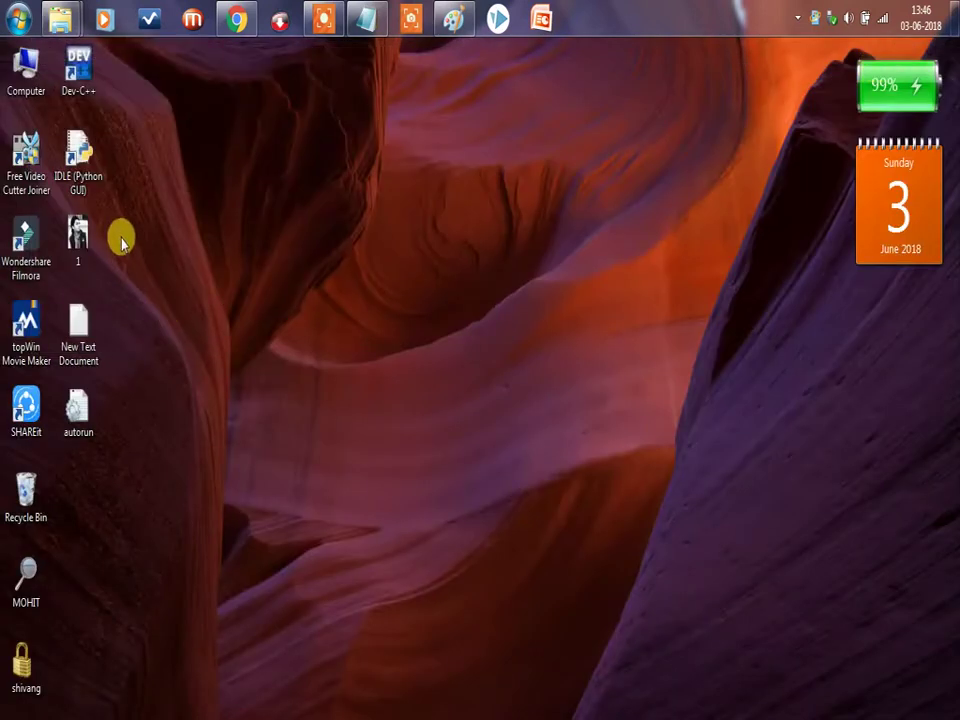
# Step: Copy the picture 1 and the autorun file from the desktop into the removable drive G:
pyautogui.click(86, 228)
pyautogui.keyDown('ctrl'); pyautogui.click(86, 414); pyautogui.keyUp('ctrl')
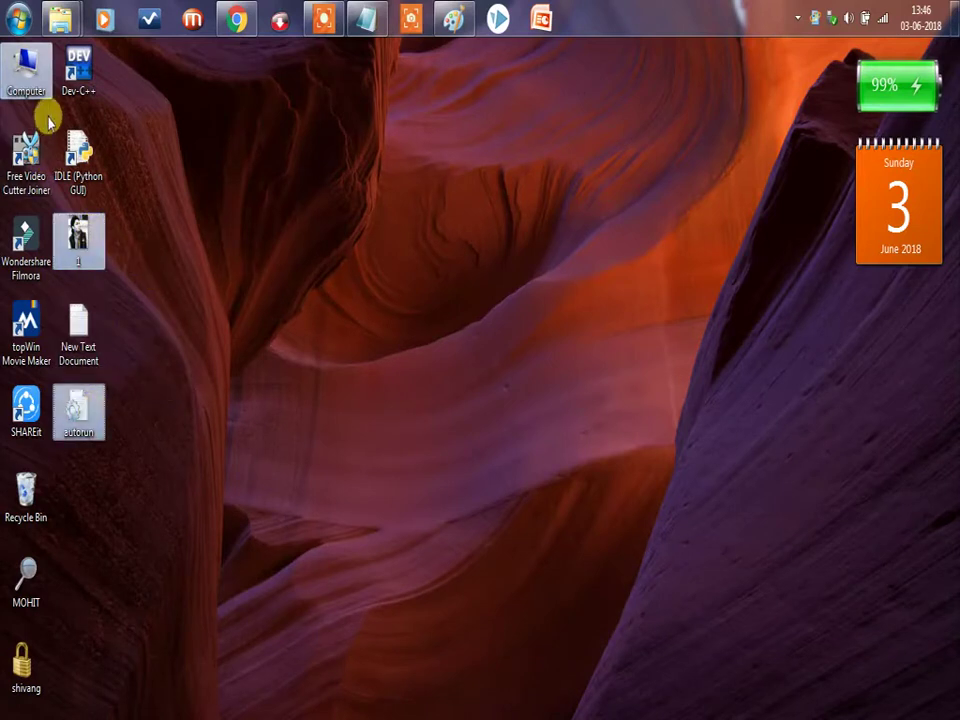
pyautogui.keyDown('ctrl'); pyautogui.click(26, 70); pyautogui.keyUp('ctrl')
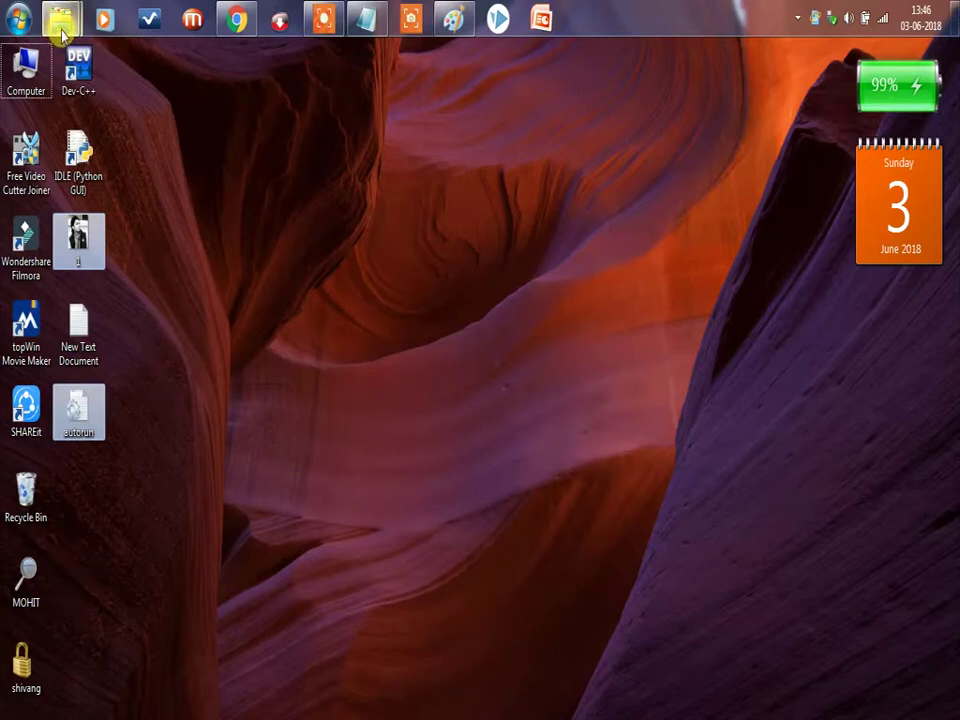
pyautogui.moveTo(70, 42)
pyautogui.click(129, 167)
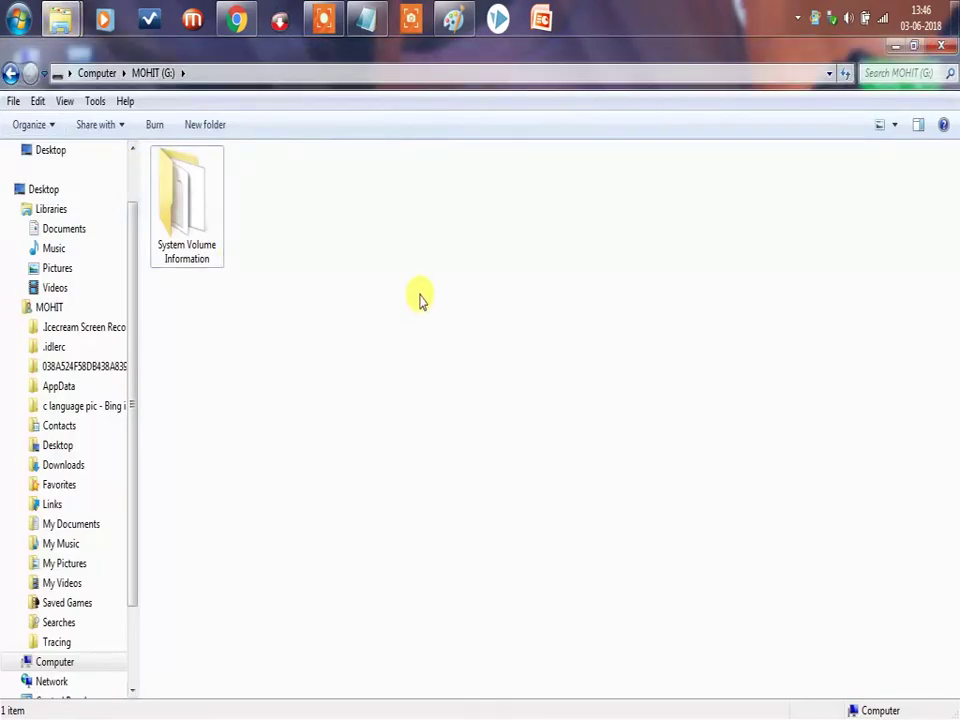
pyautogui.hotkey('ctrl', 'v')
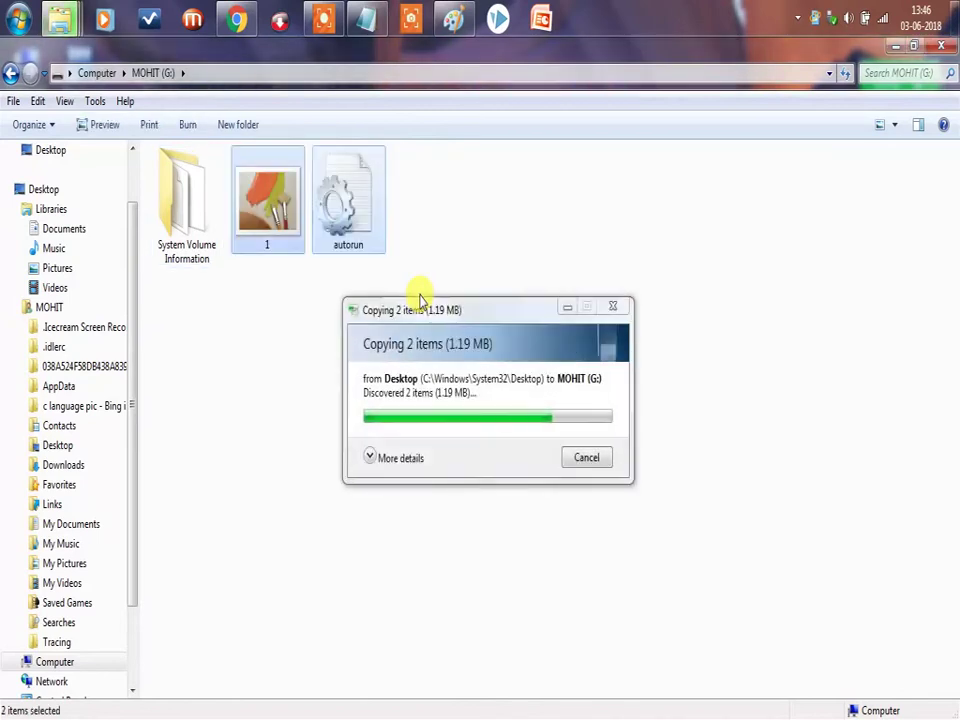
# Step: Close the open Explorer windows of the removable drive G: and refresh the desktop
pyautogui.click(499, 228)
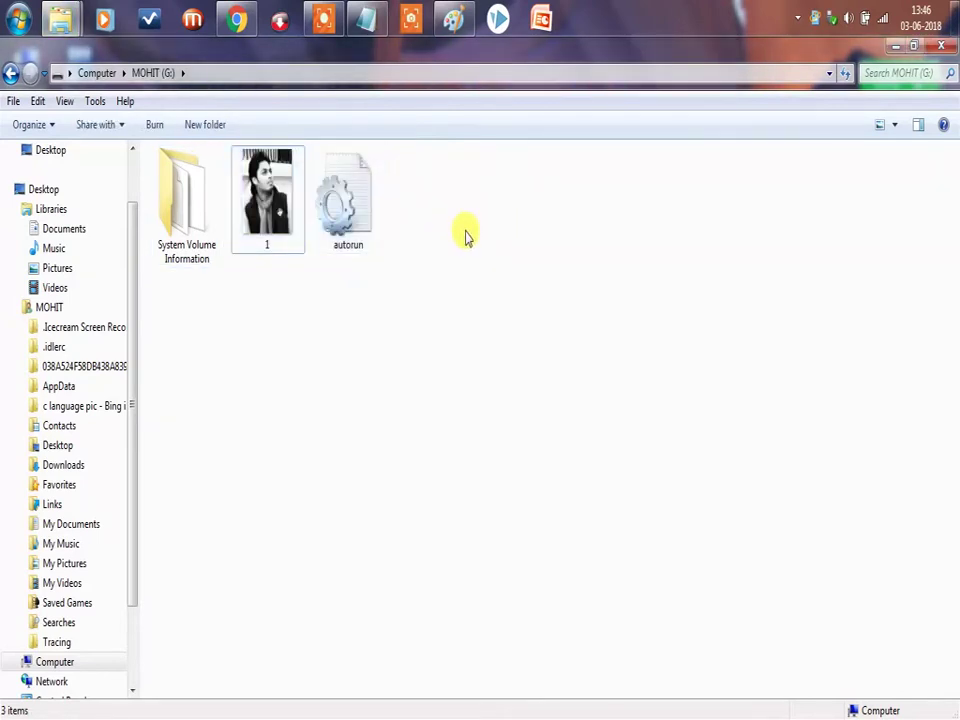
pyautogui.click(941, 46)
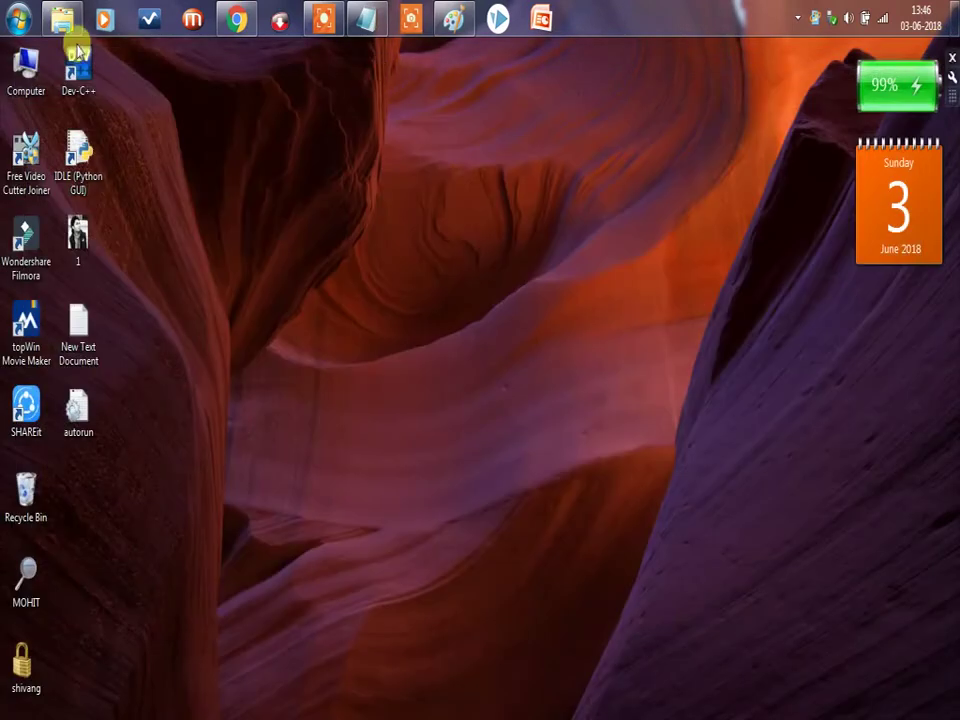
pyautogui.click(62, 16)
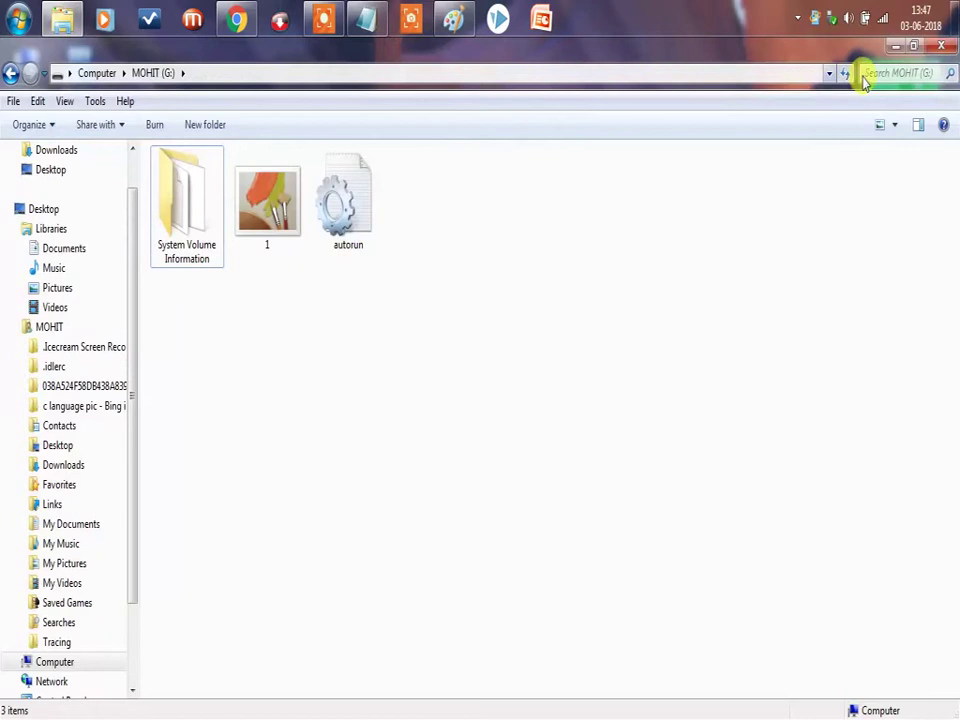
pyautogui.click(941, 46)
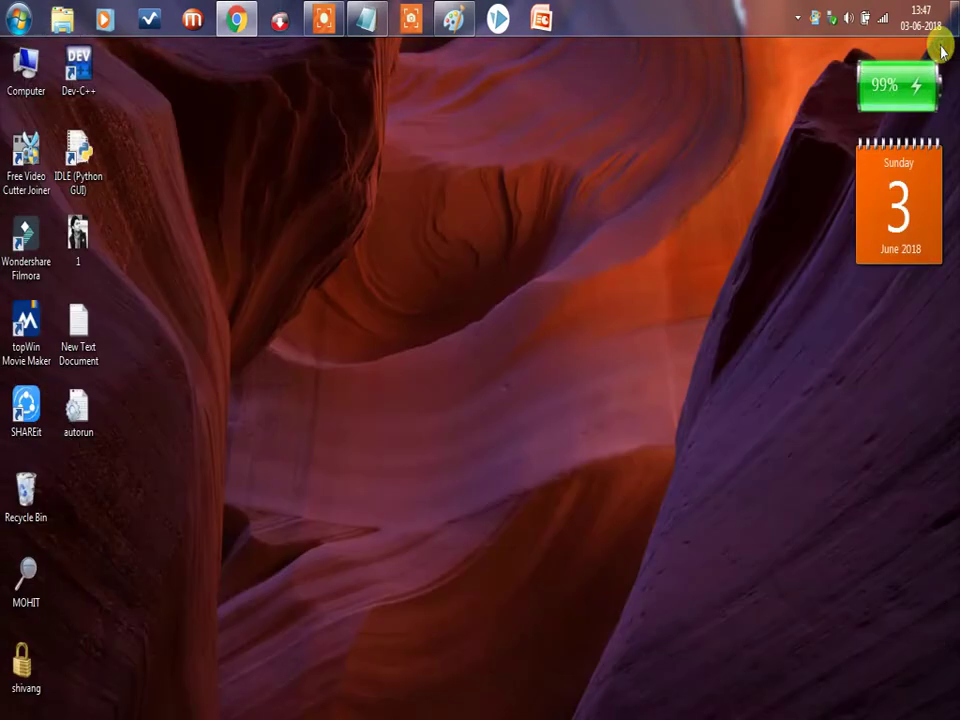
pyautogui.rightClick(402, 222)
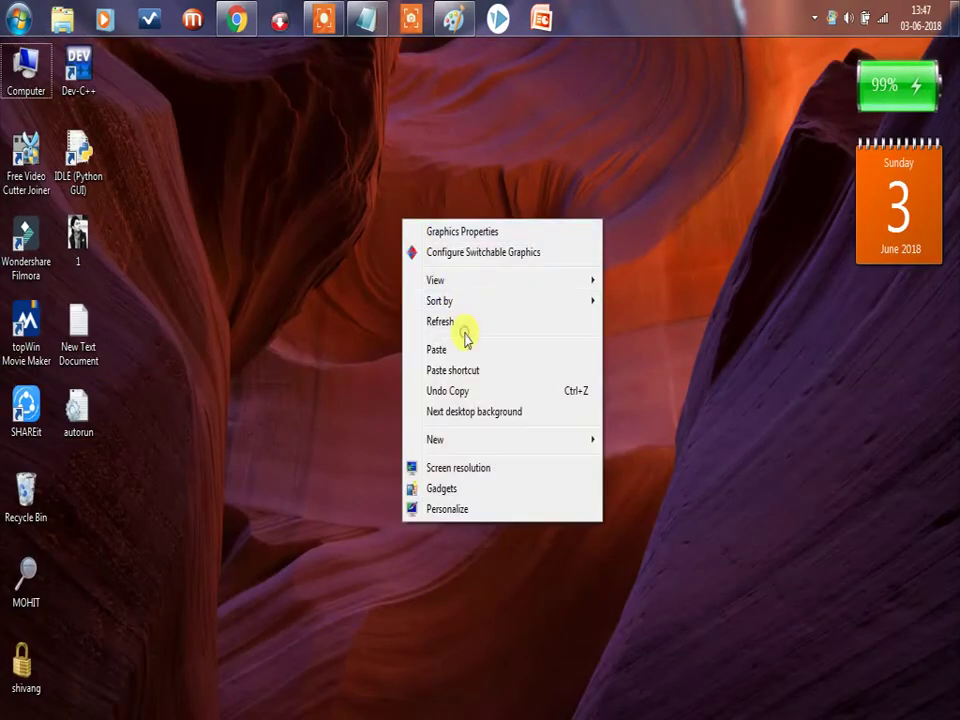
pyautogui.click(480, 322)
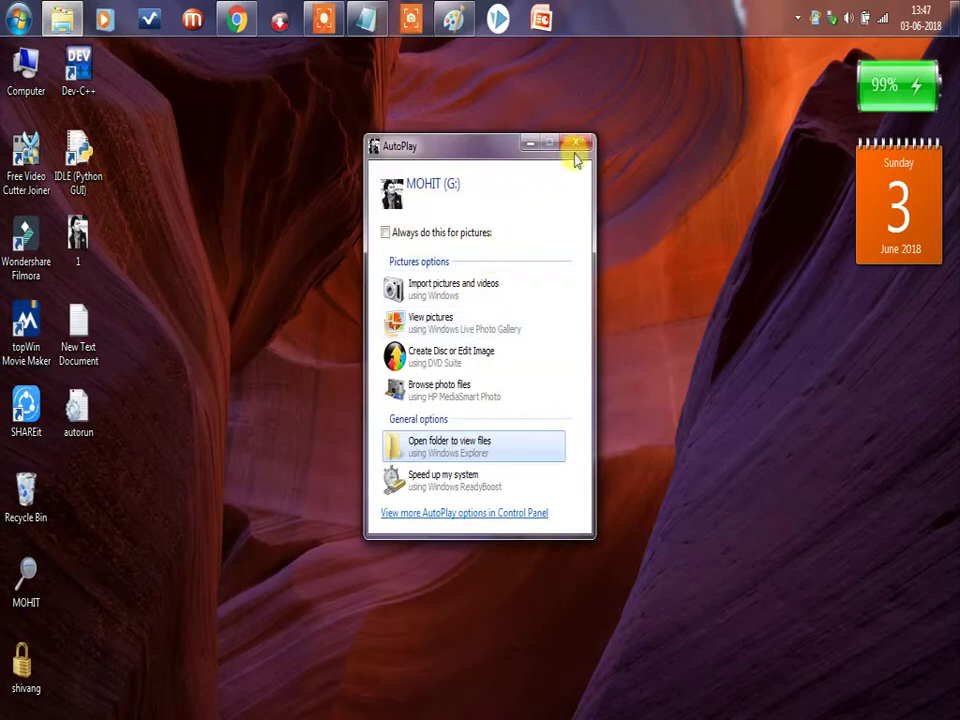
# Step: Dismiss the AutoPlay window, check the drive icons in Computer, and open the removable drive G:
pyautogui.click(579, 145)
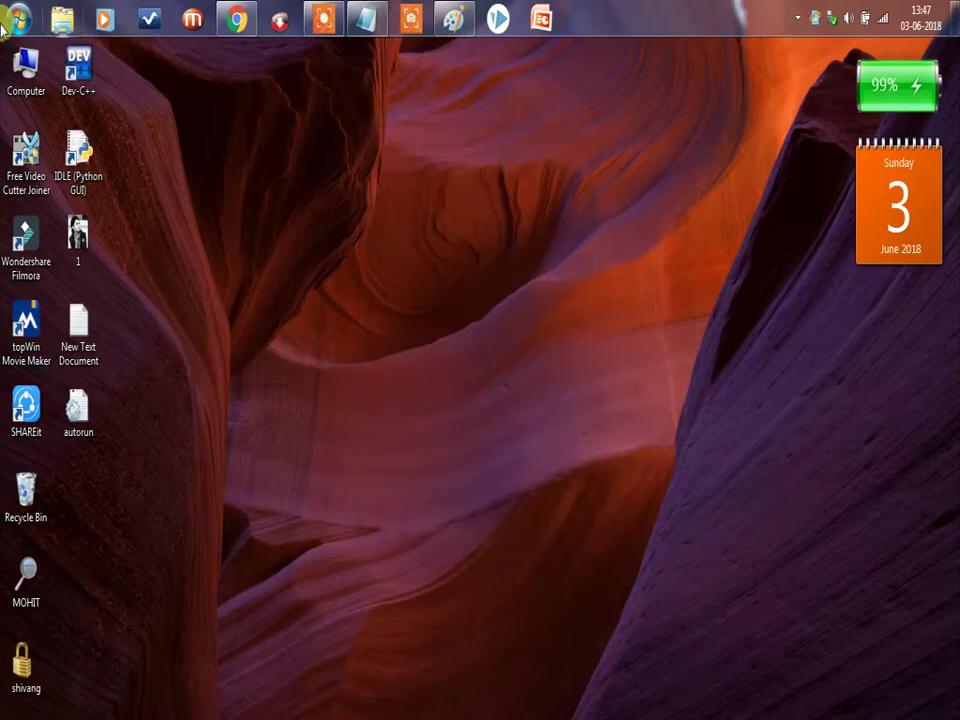
pyautogui.doubleClick(20, 88)
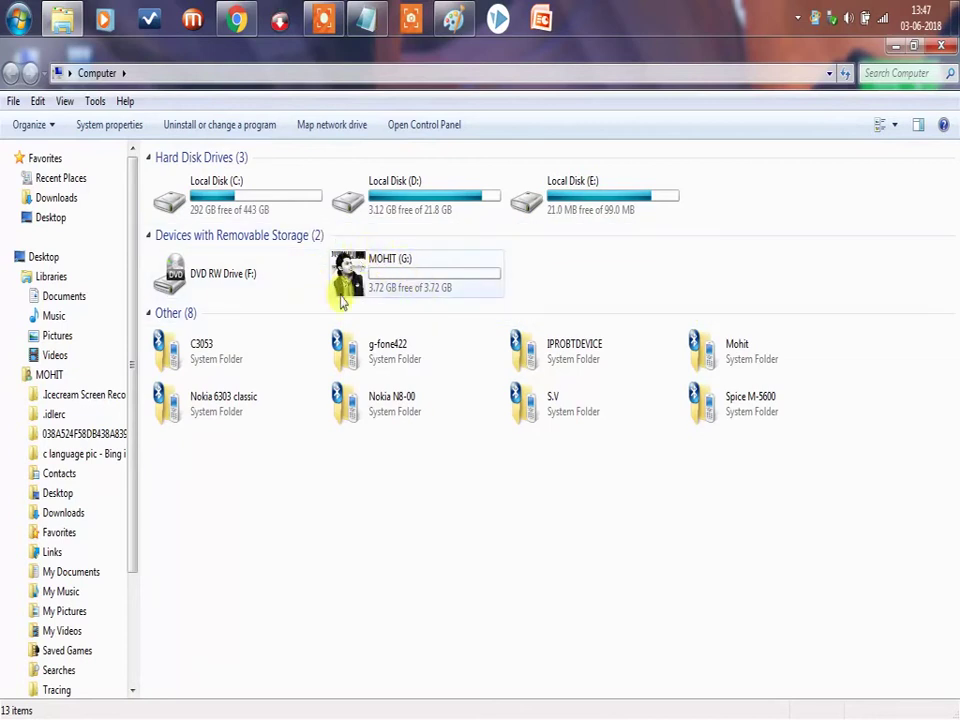
pyautogui.doubleClick(418, 287)
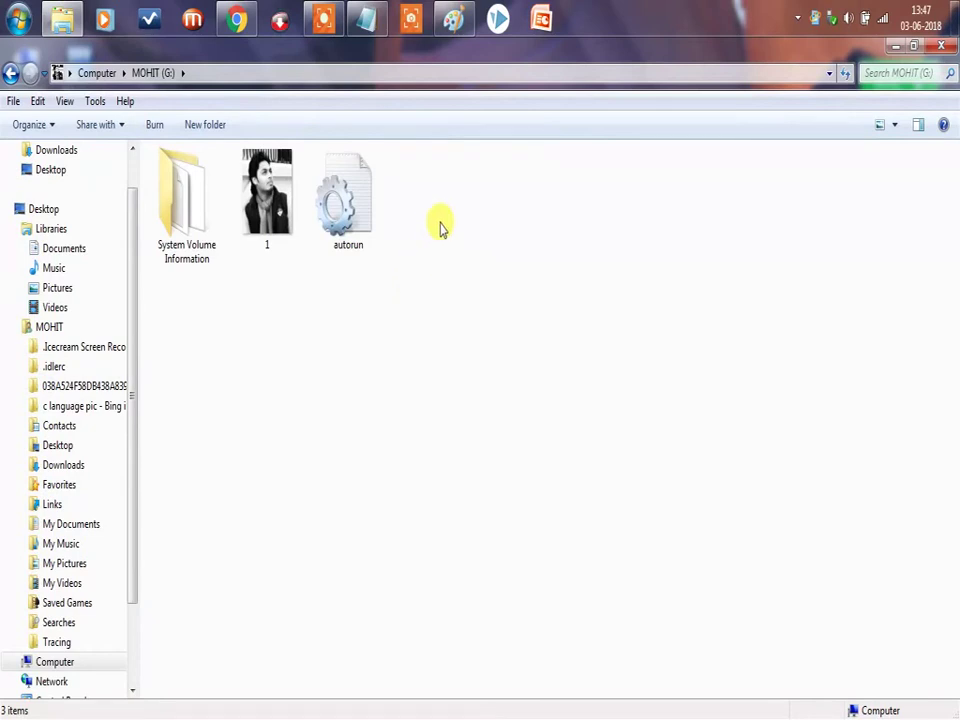
# Step: Apply the Hidden attribute to both the picture 1 and the autorun file on drive G:
pyautogui.moveTo(434, 215); pyautogui.dragTo(258, 200)
pyautogui.rightClick(258, 202)
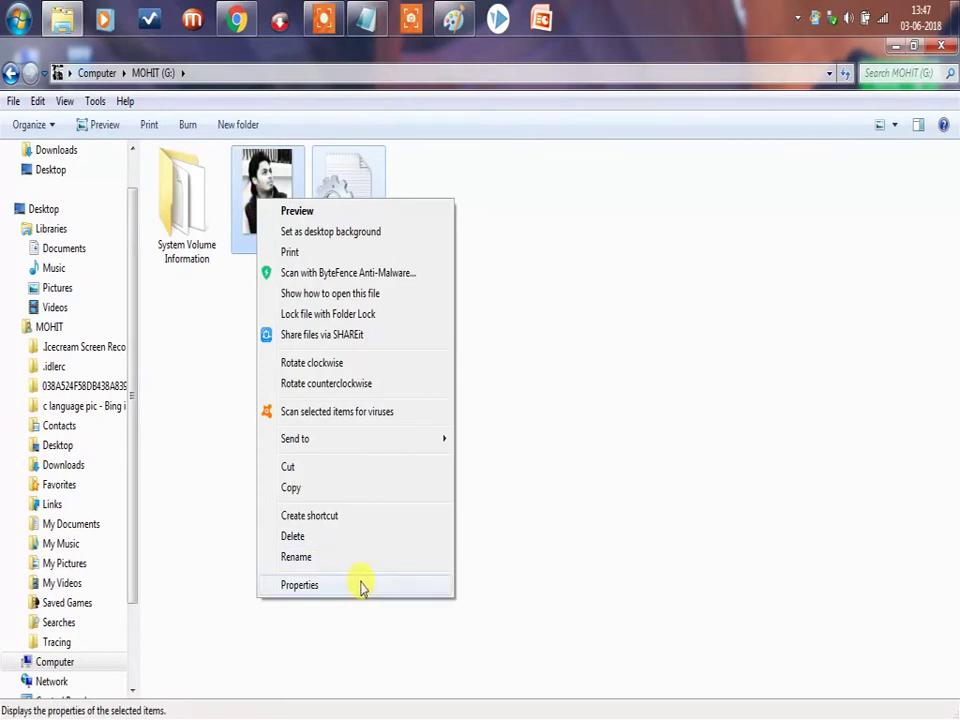
pyautogui.click(362, 586)
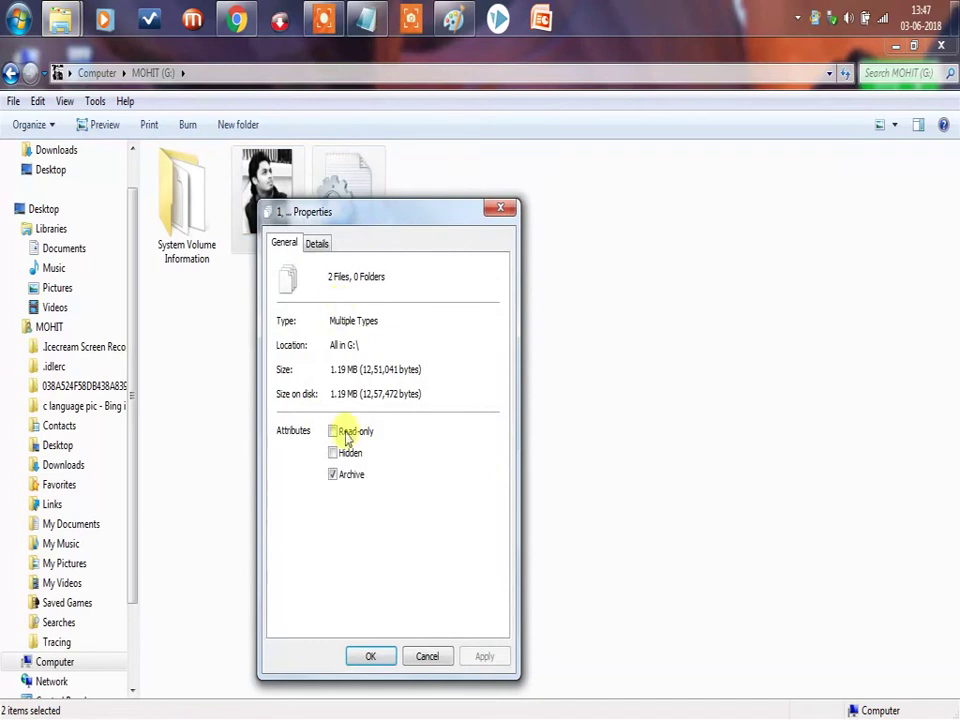
pyautogui.click(332, 453)
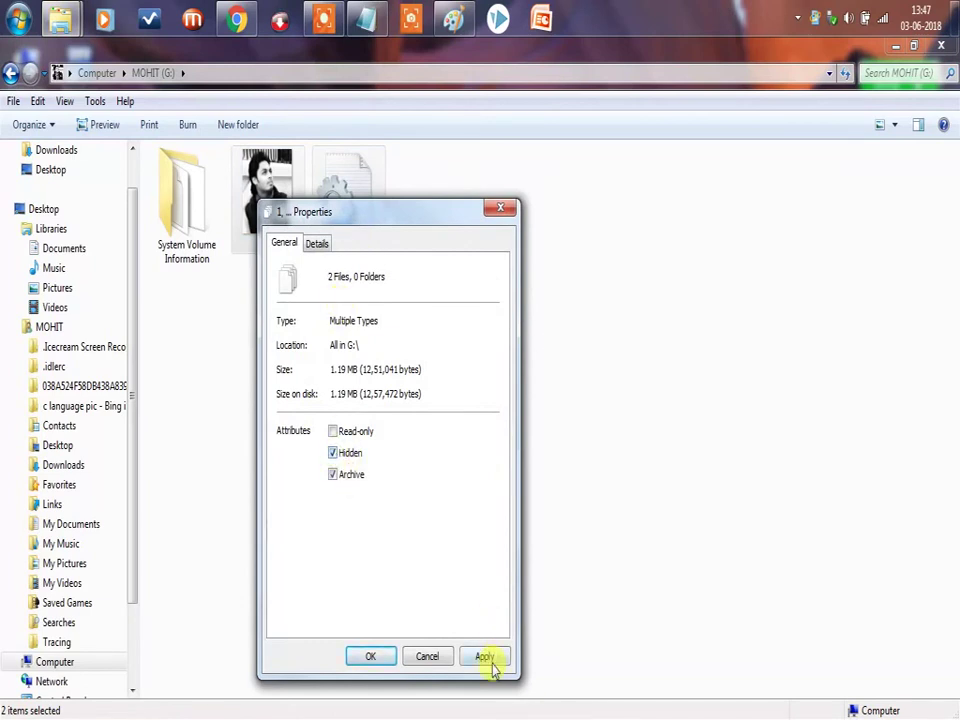
pyautogui.click(486, 656)
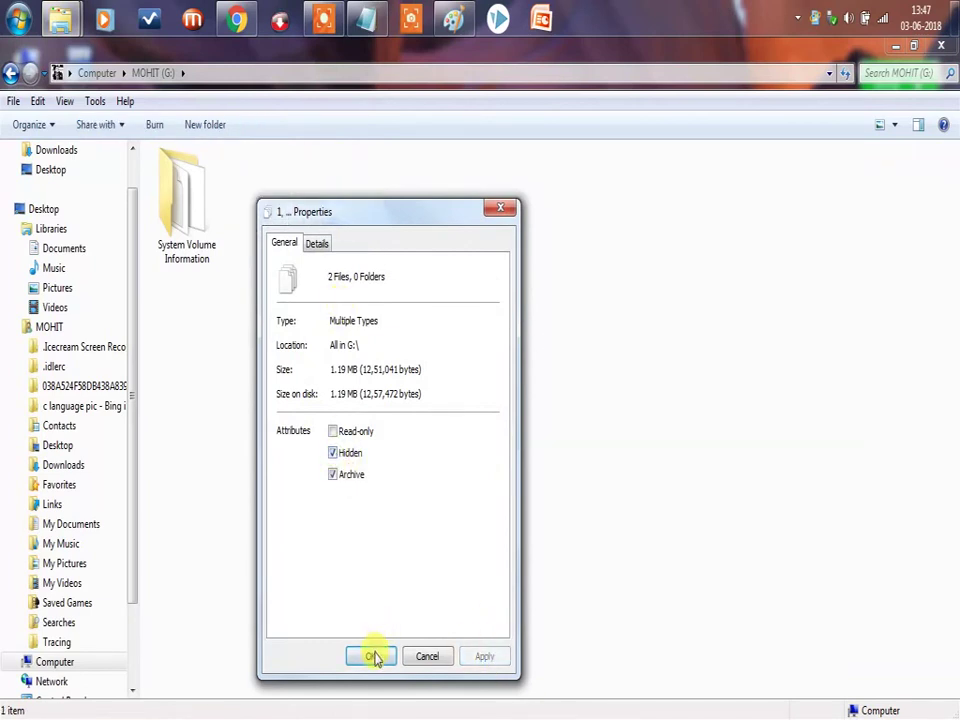
pyautogui.click(370, 656)
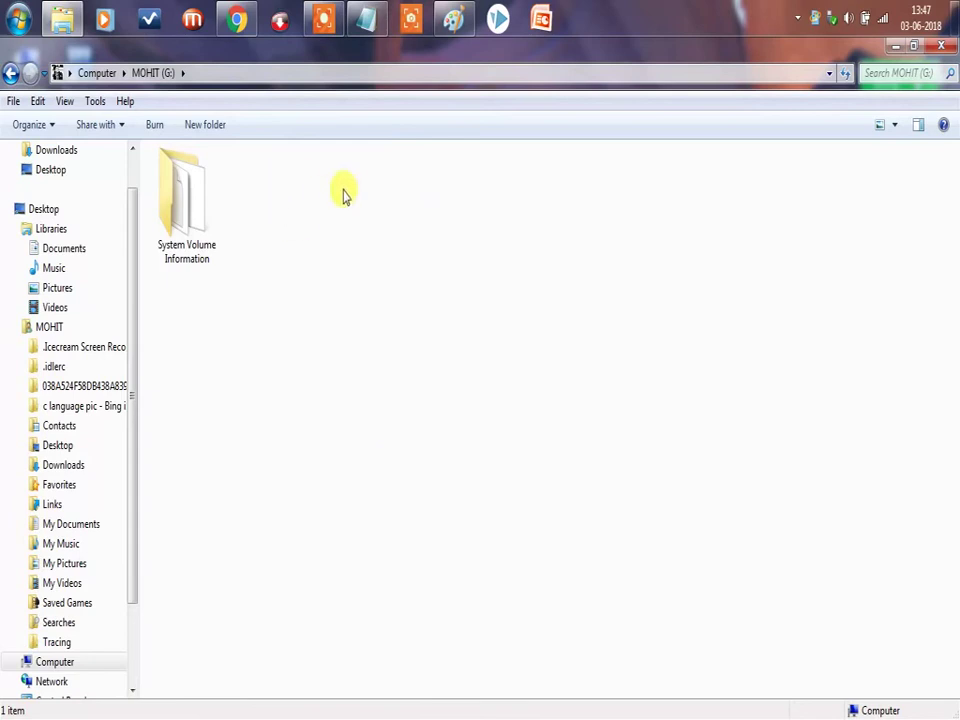
# Step: Set the folder options to show hidden files, folders, and drives
pyautogui.click(10, 72)
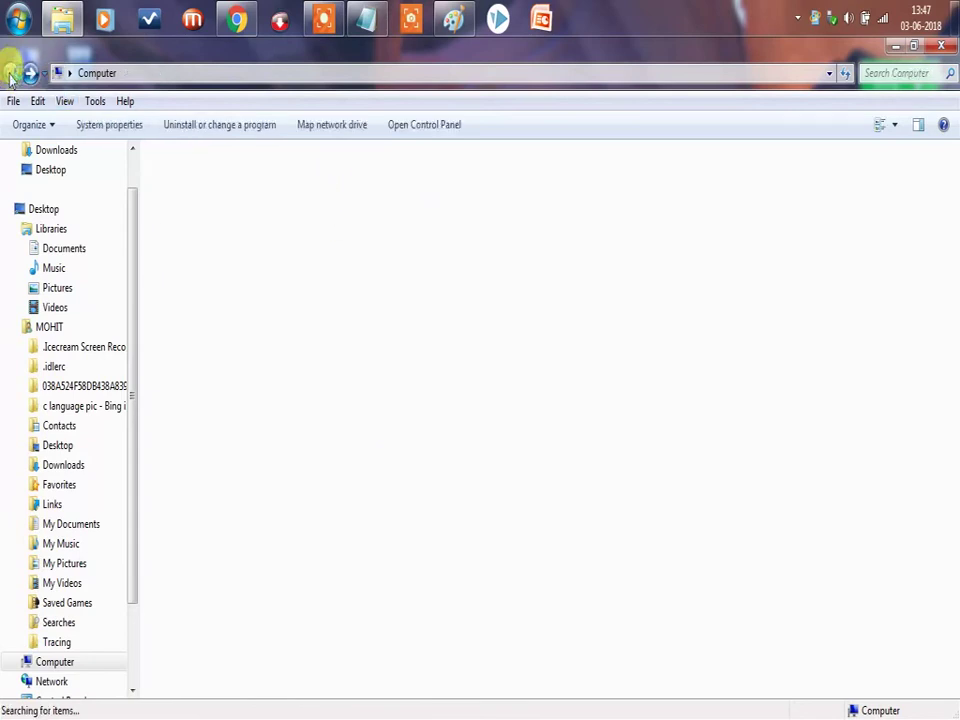
pyautogui.click(30, 72)
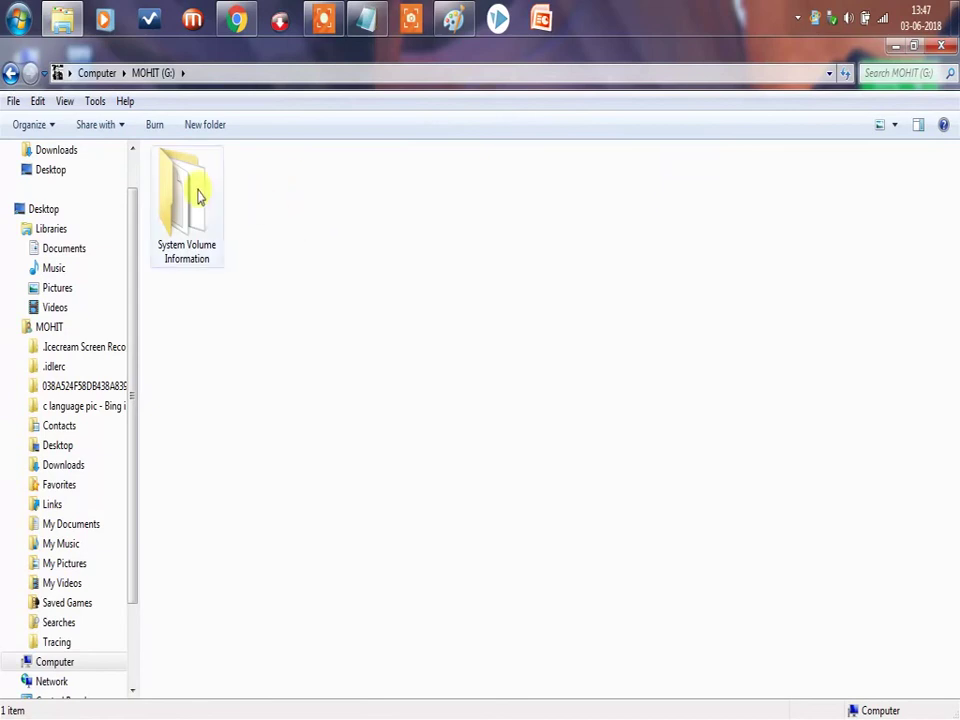
pyautogui.click(52, 128)
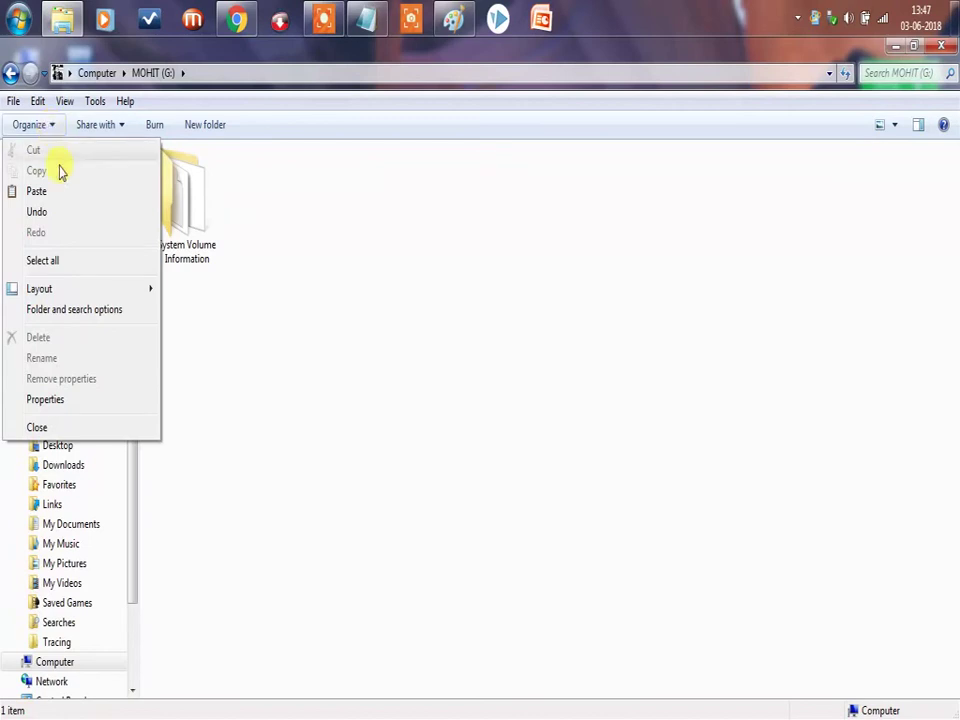
pyautogui.click(104, 310)
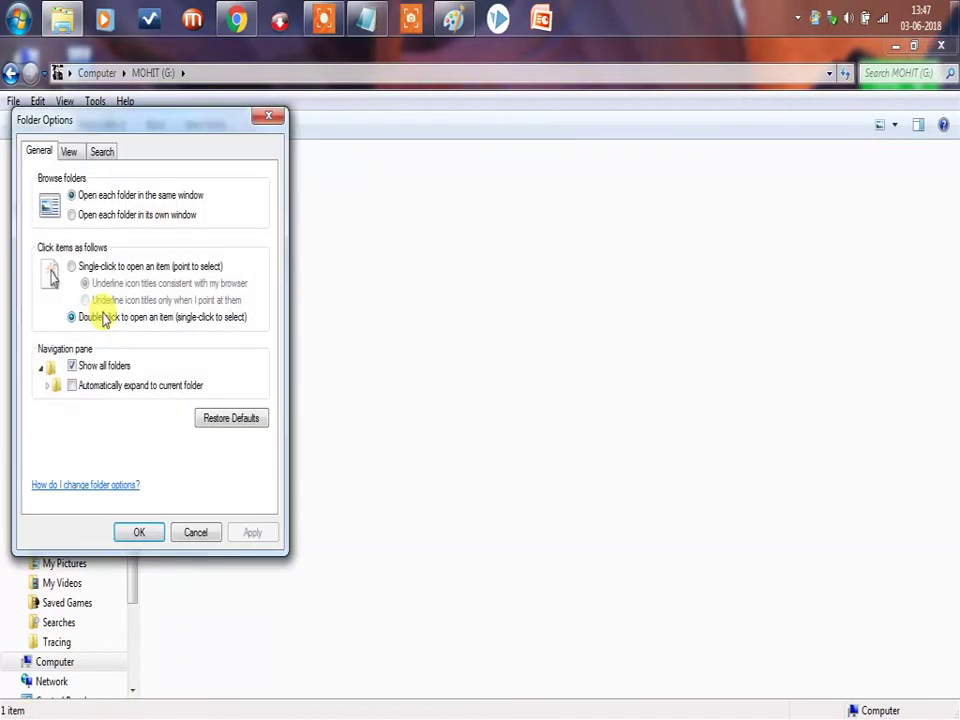
pyautogui.click(70, 152)
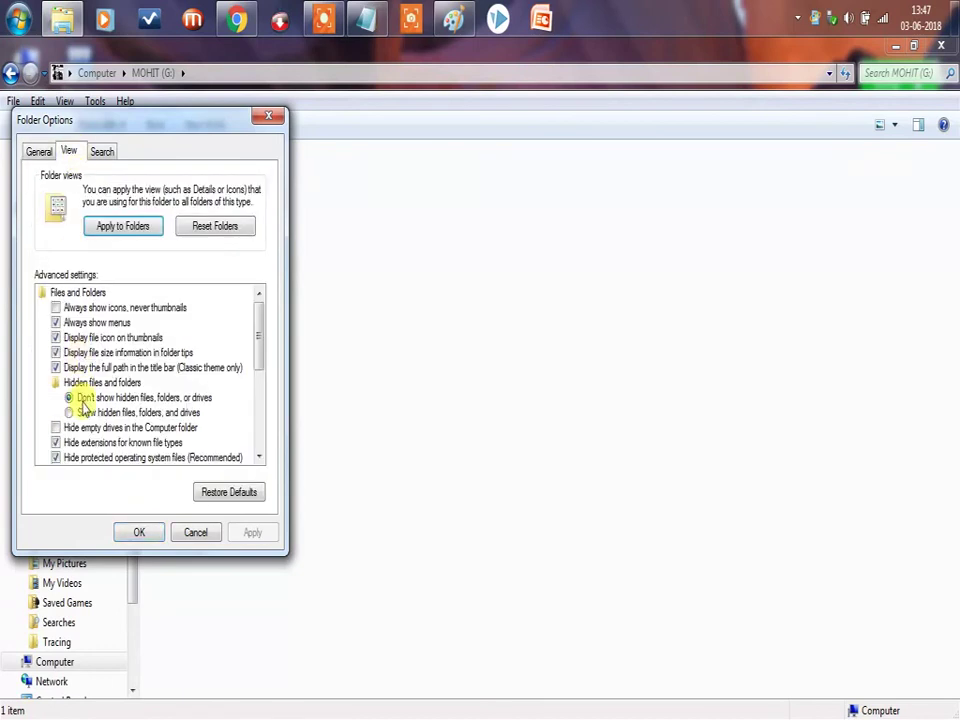
pyautogui.click(76, 413)
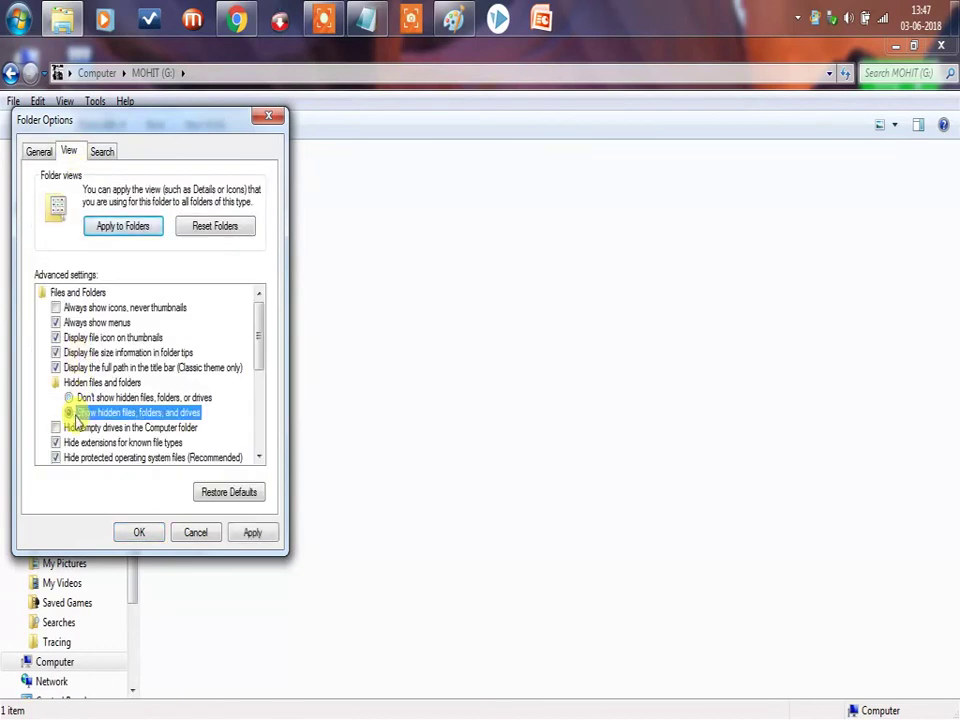
pyautogui.click(255, 533)
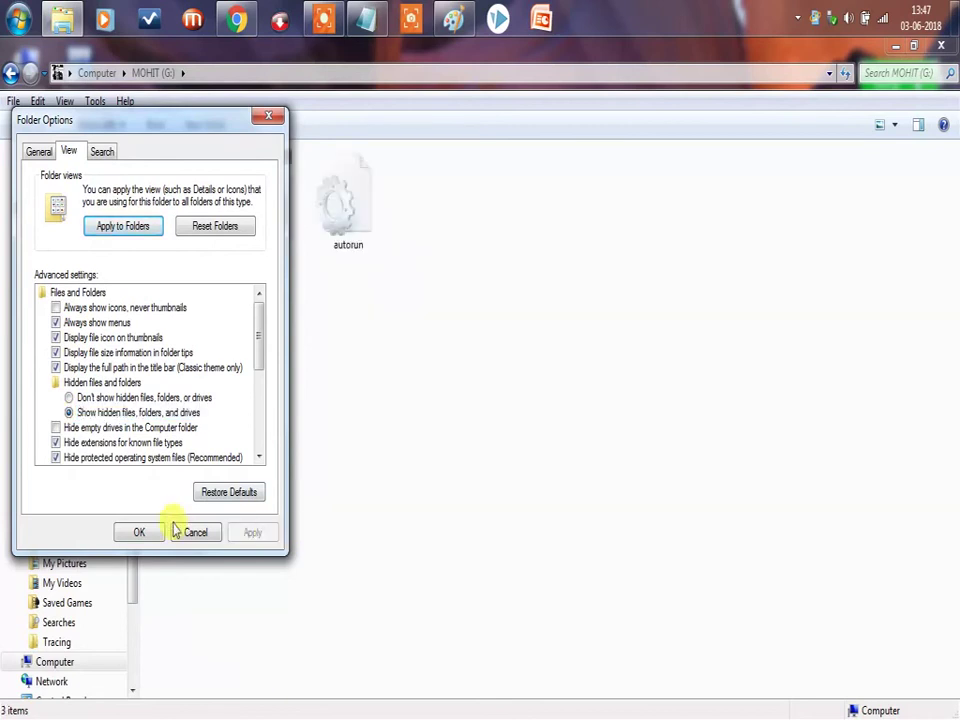
pyautogui.click(143, 533)
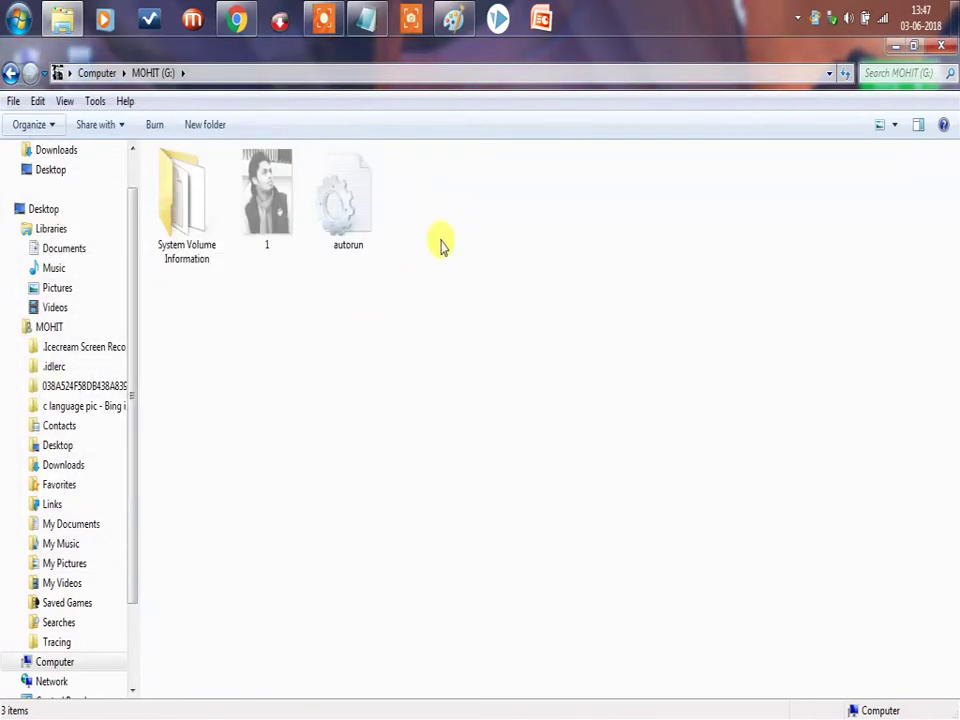
# Step: Go back to Computer, return to the removable drive G: to view its files, and switch to Chrome
pyautogui.click(14, 73)
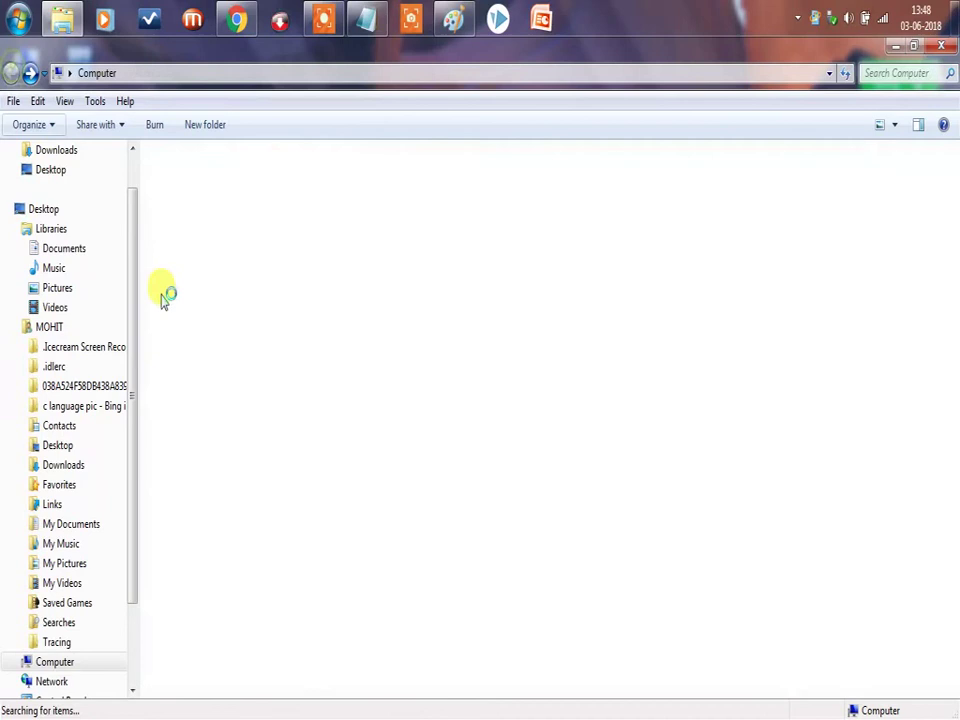
pyautogui.click(30, 73)
pyautogui.moveTo(437, 173); pyautogui.dragTo(578, 168)
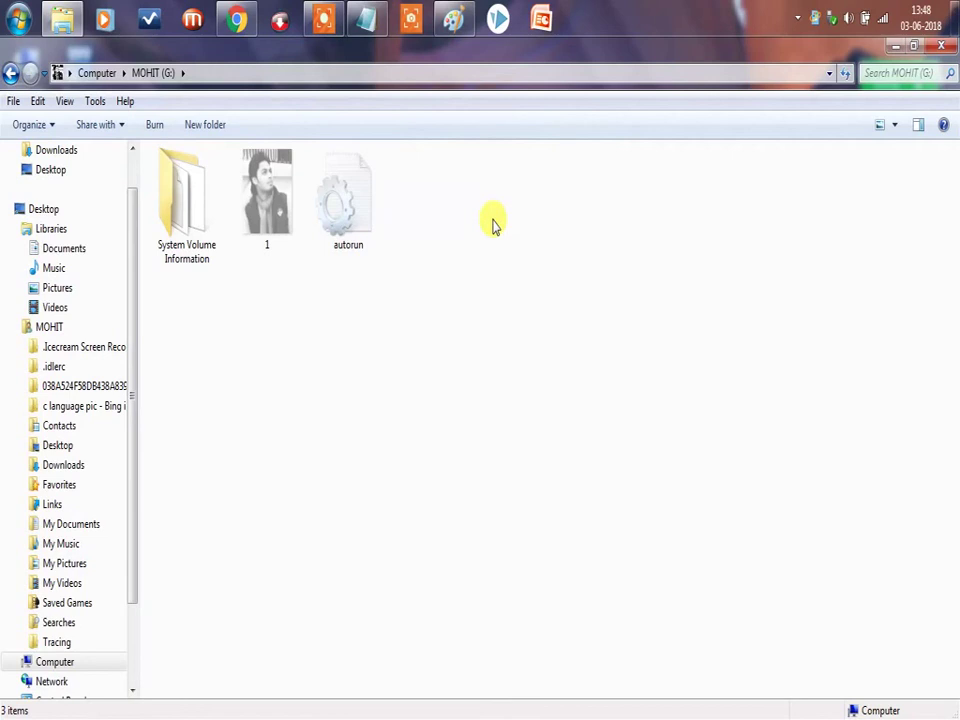
pyautogui.click(240, 16)
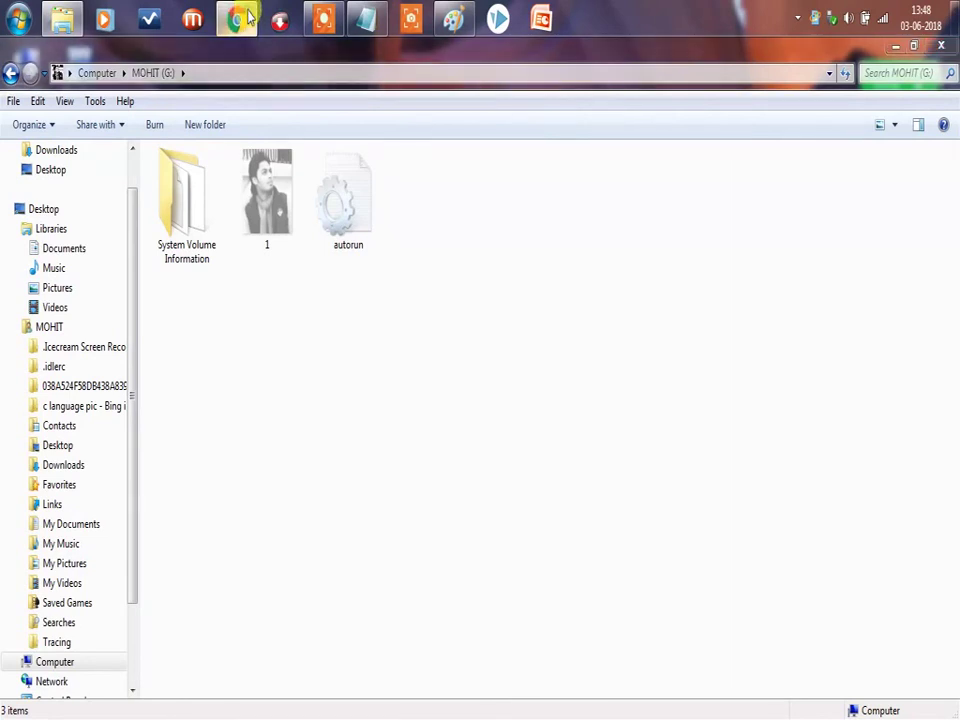